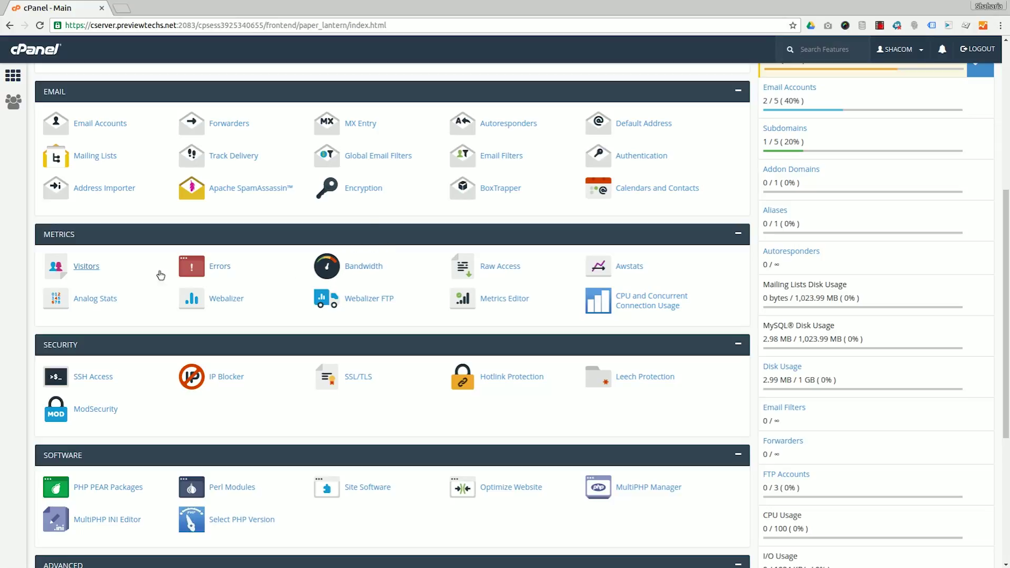
- Open the Visitors metric and view the latest visitors for the blog.shaharia.com (SSL) domain
left_click(86, 266)
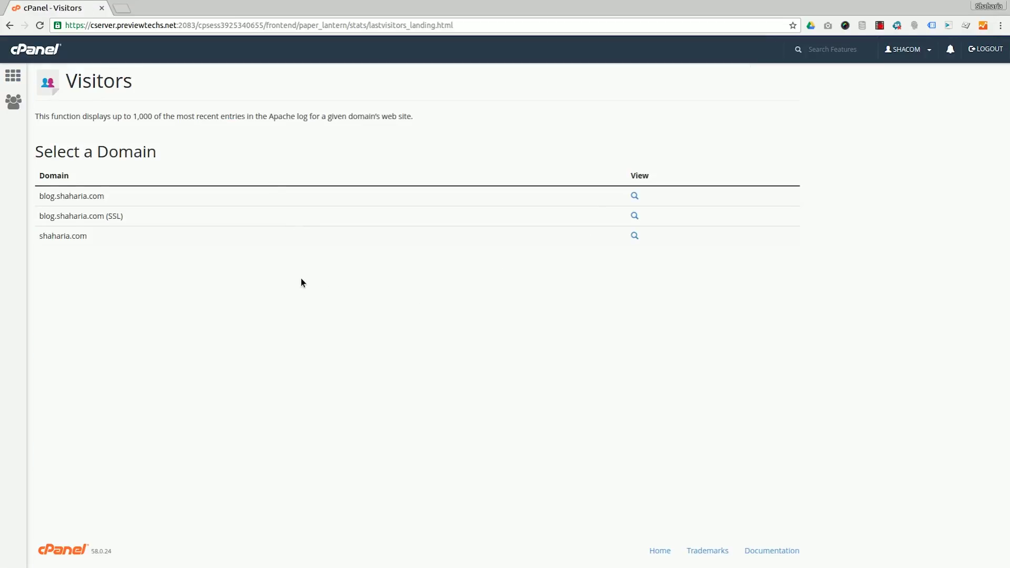
key("ctrl+plus")
key("ctrl+plus")
key("ctrl+plus")
key("ctrl+plus")
key("ctrl+plus")
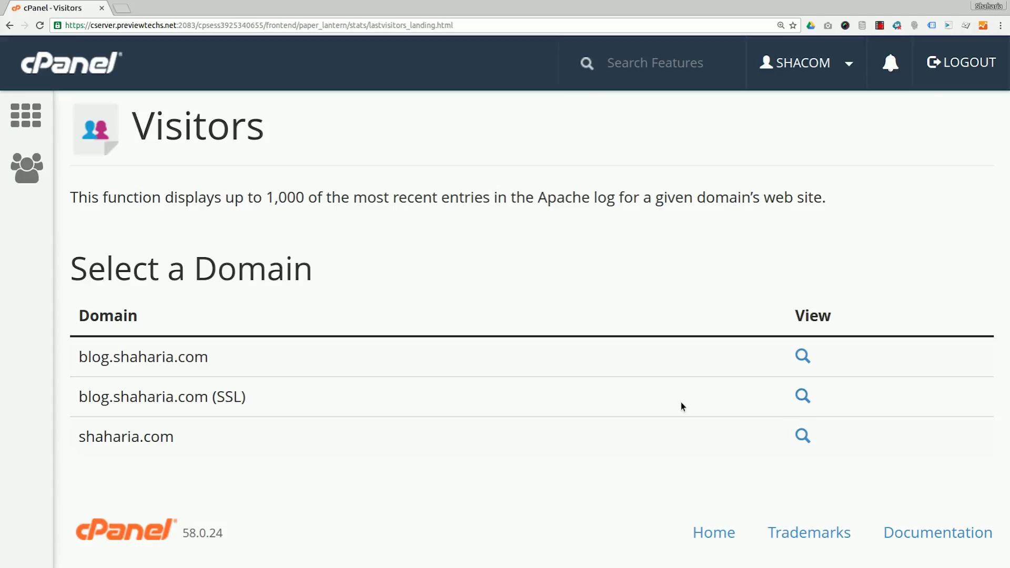
left_click(804, 397)
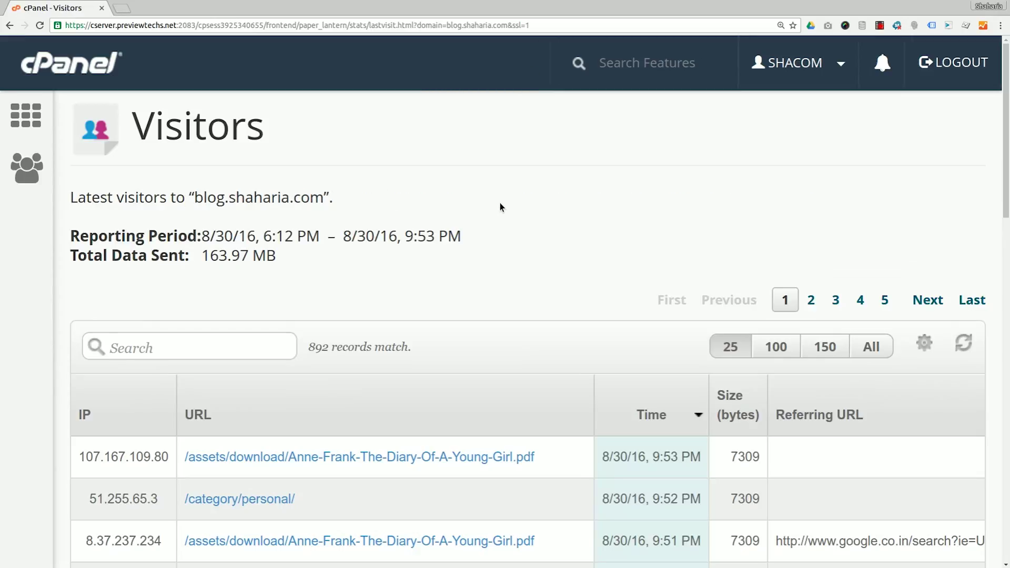
- Examine the latest visitors table for its IP addresses, requested URLs, times, sizes and referring URLs
scroll(500, 236, "down", 1)
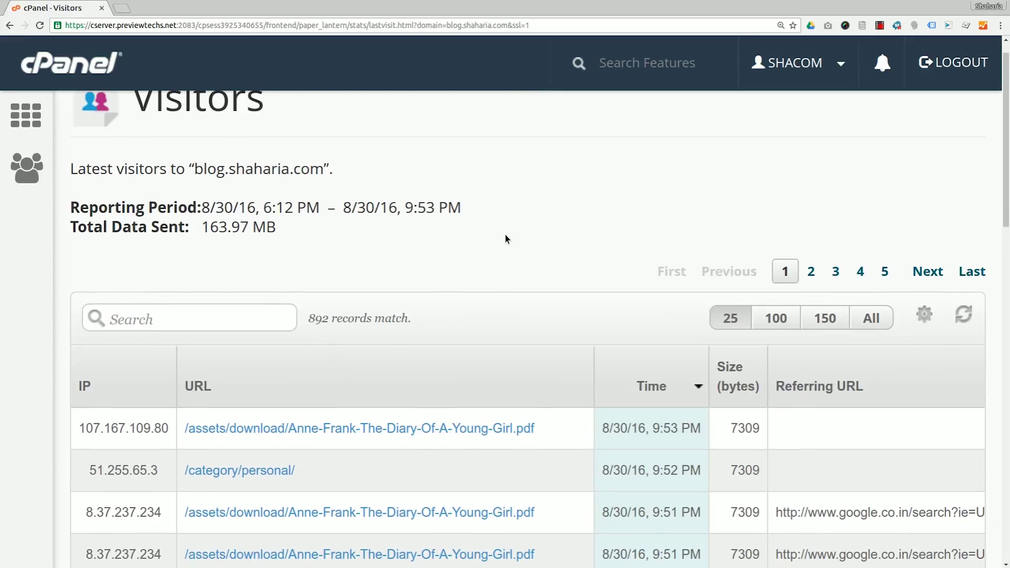
scroll(507, 235, "up", 1)
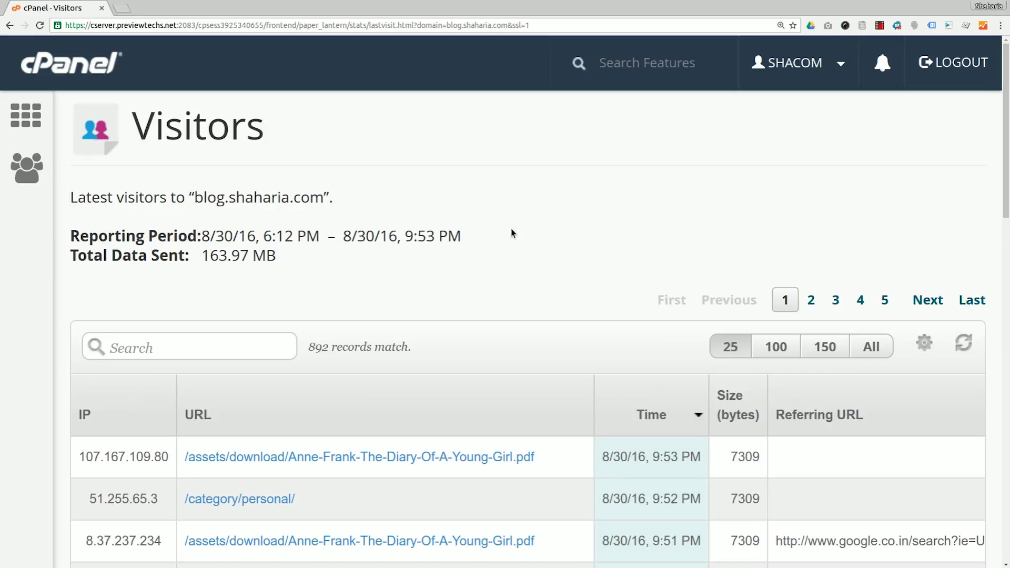
scroll(510, 233, "down", 1)
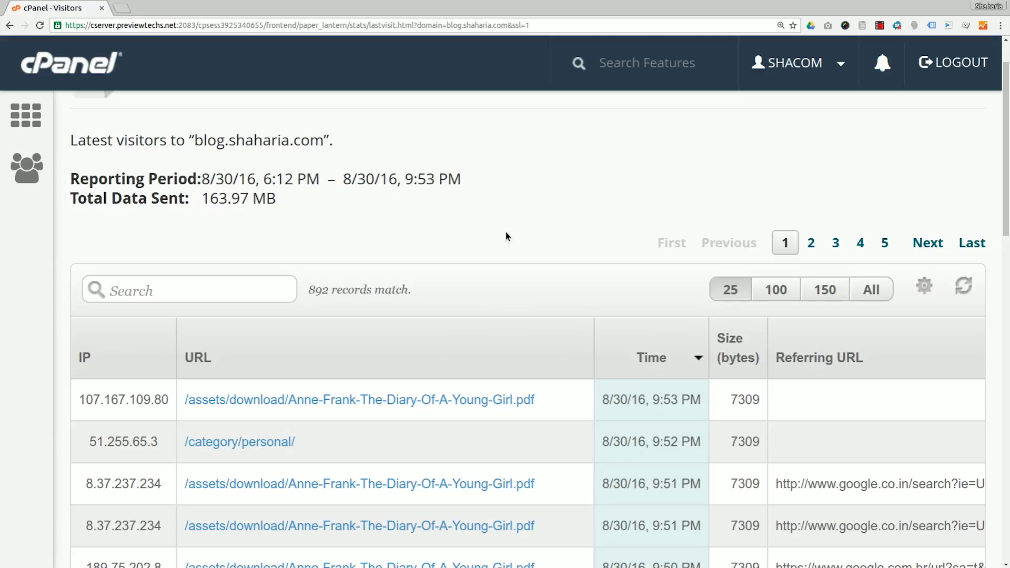
key("ctrl+minus")
key("ctrl+minus")
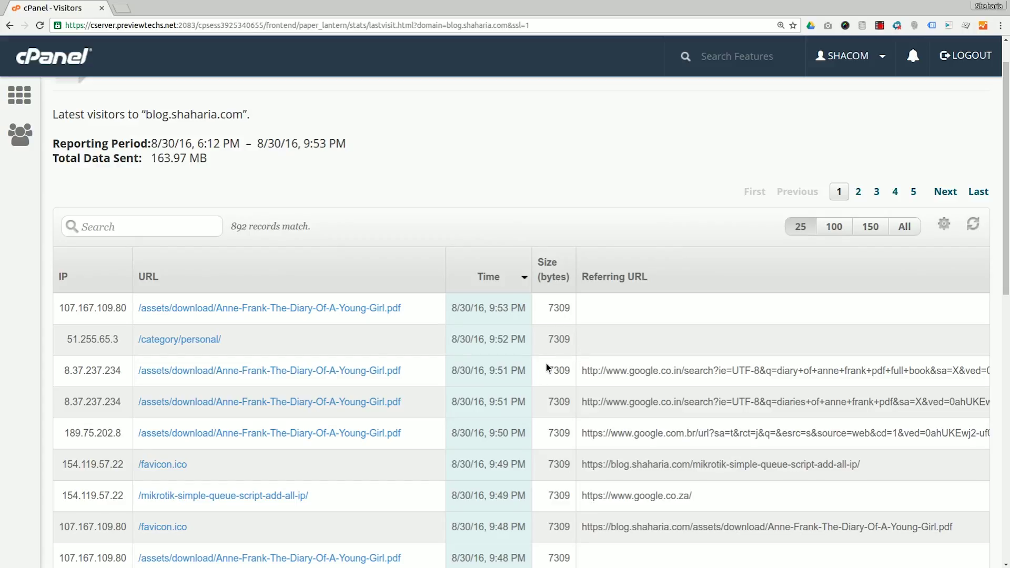
key("ctrl+0")
key("ctrl+plus")
key("ctrl+plus")
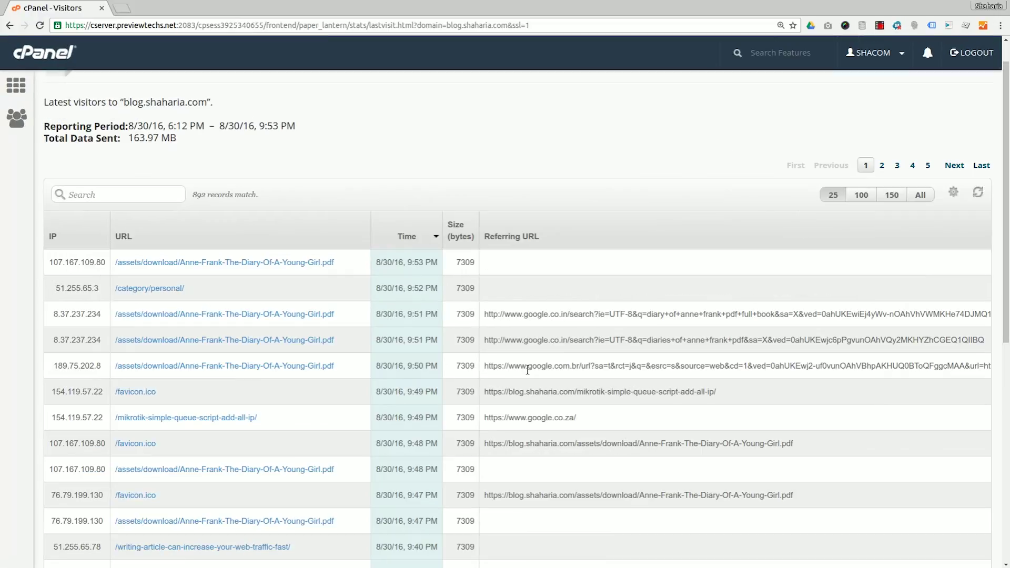
scroll(547, 381, "down", 7)
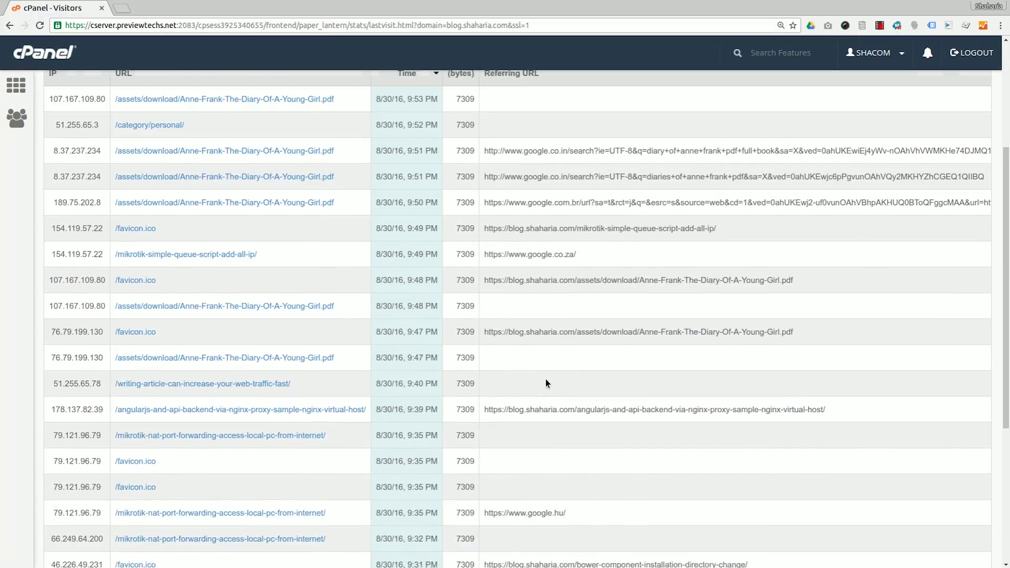
scroll(561, 390, "down", 1)
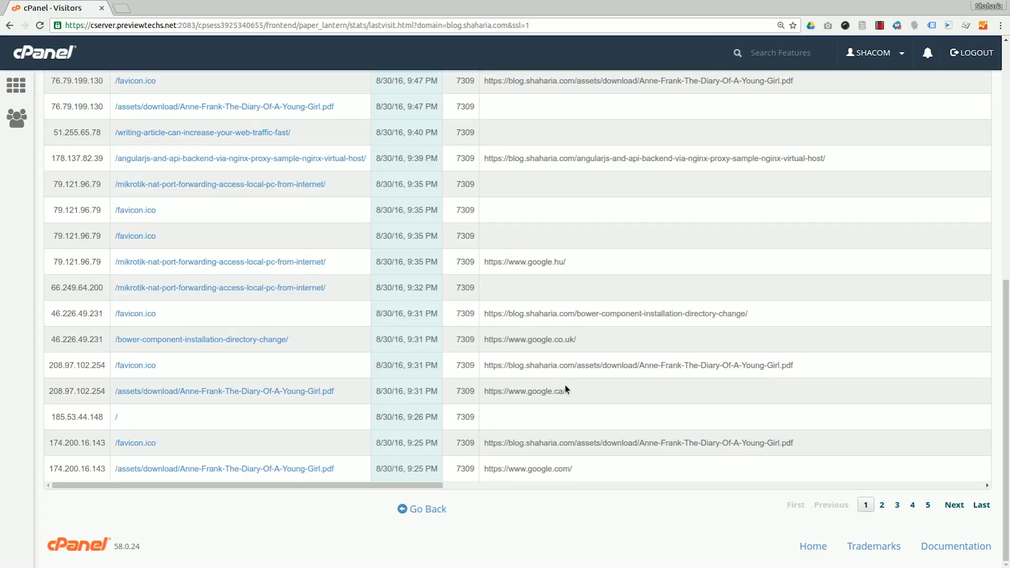
scroll(565, 386, "up", 5)
scroll(574, 381, "up", 3)
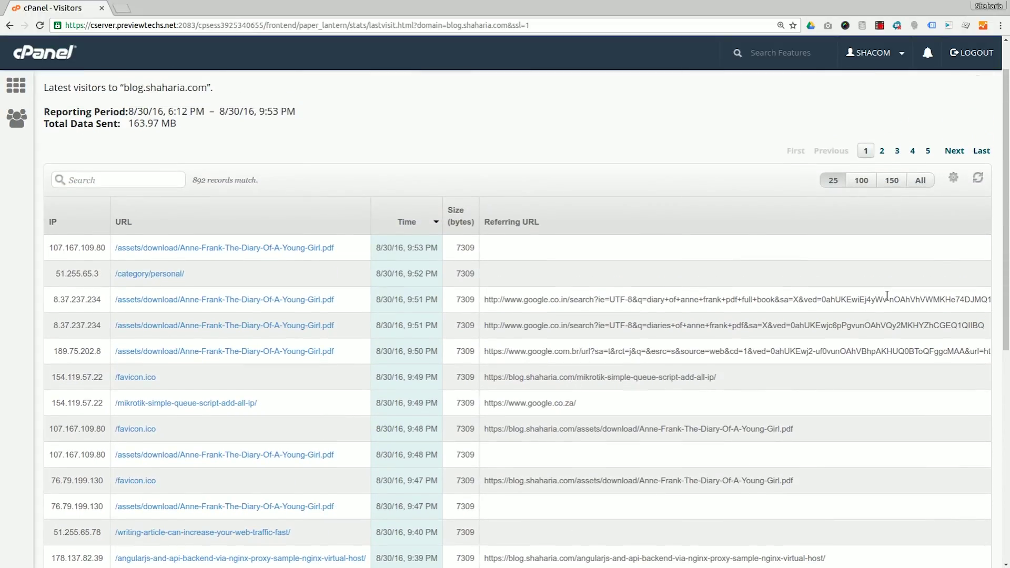
- Turn the Protocol column on and off in the visitors table, and show the Method and Status columns
left_click(955, 181)
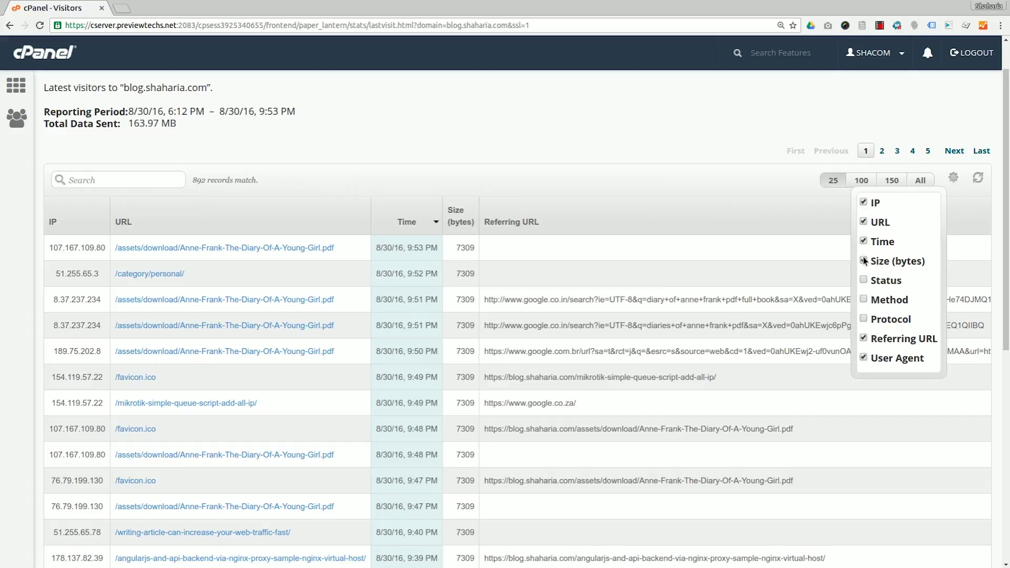
left_click(864, 360)
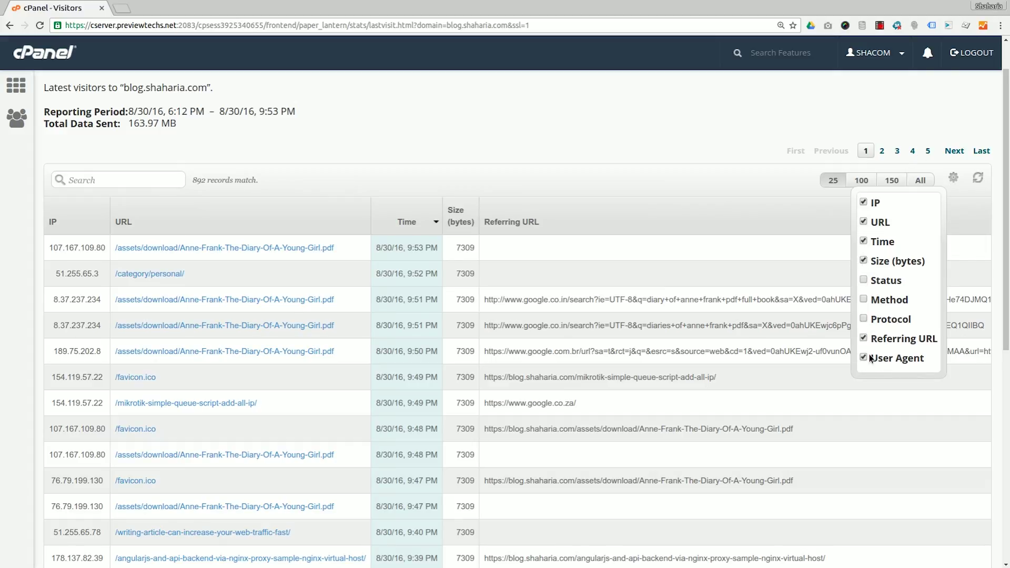
left_click(864, 320)
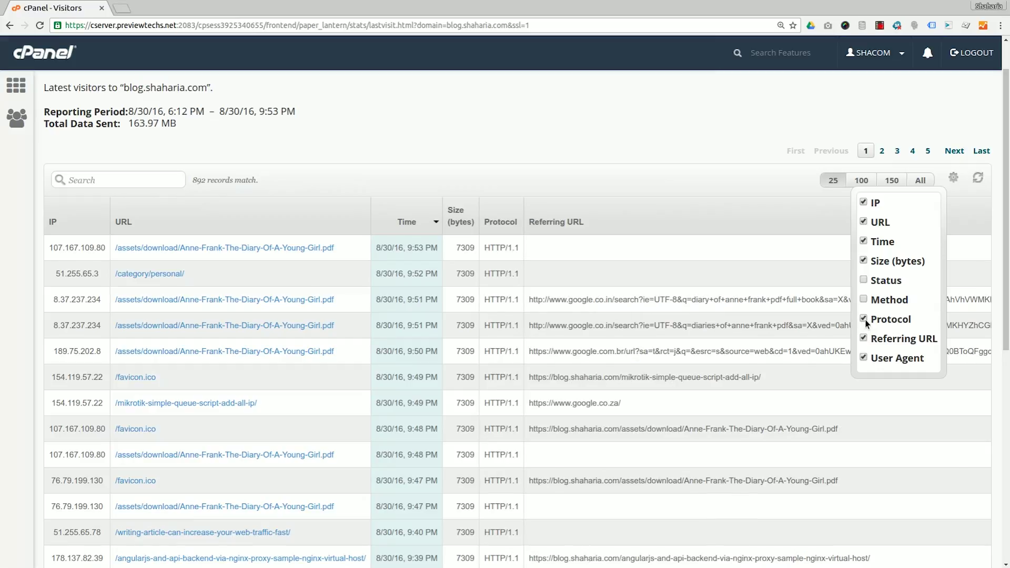
left_click(863, 321)
left_click(865, 302)
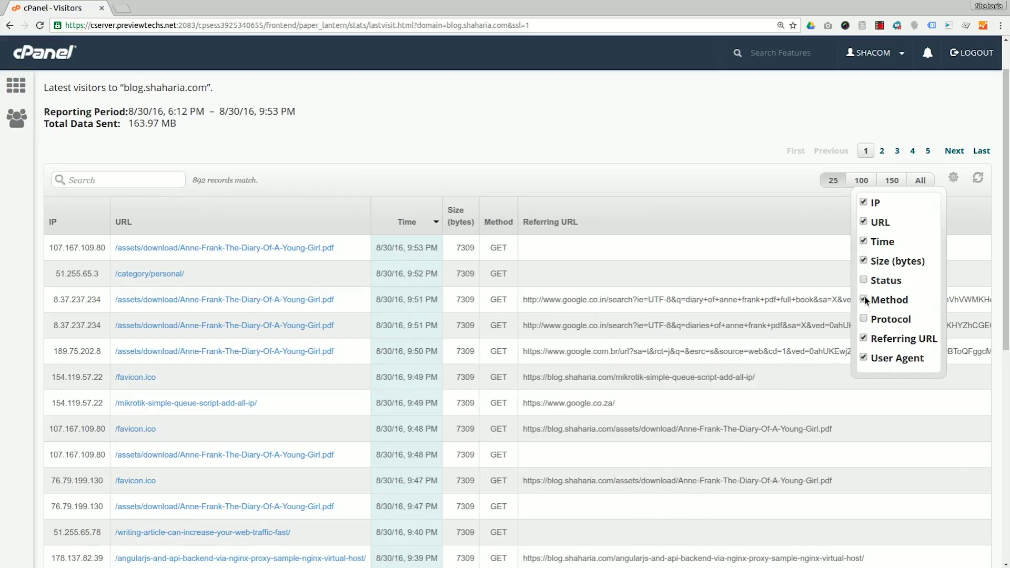
left_click(864, 284)
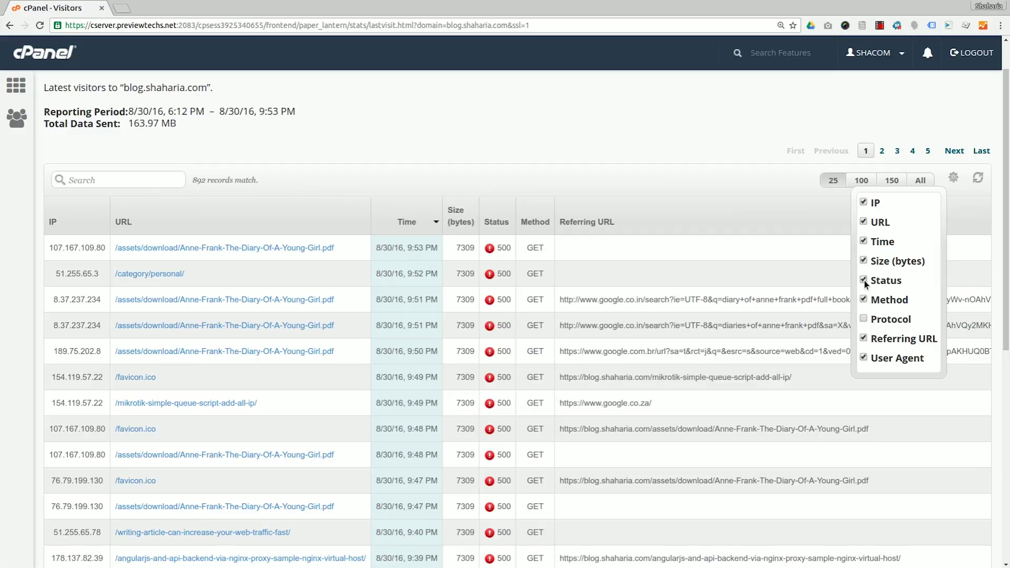
- Hide the Method column from the visitors table and close the column options
scroll(747, 339, "down", 2)
scroll(759, 317, "up", 2)
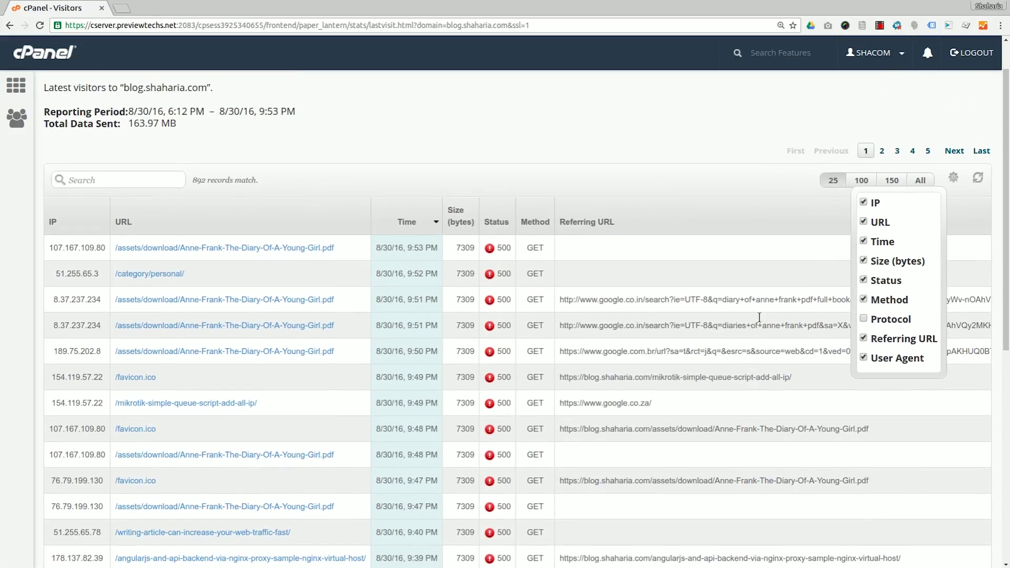
left_click(863, 300)
left_click(493, 165)
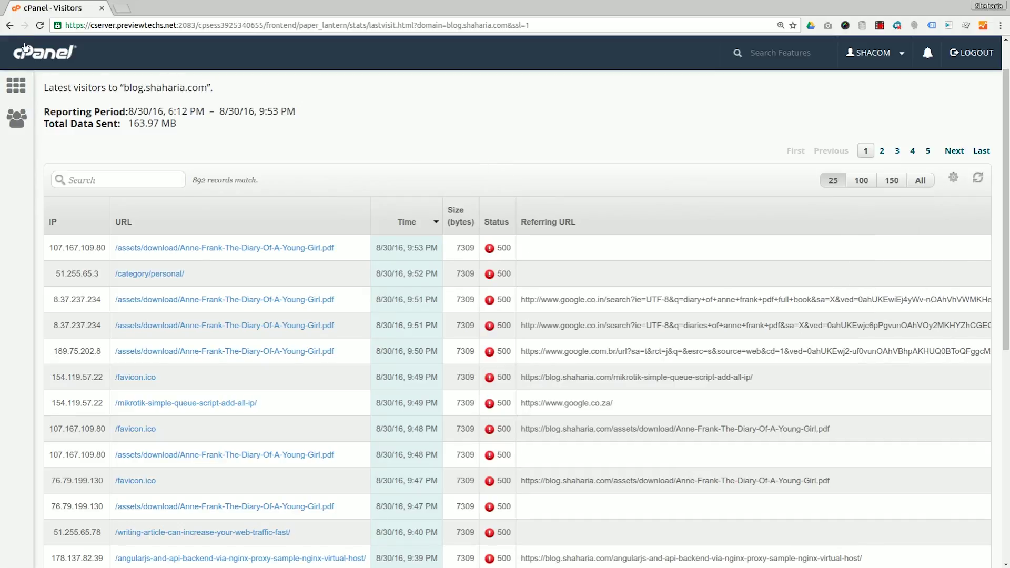
- Return to the main page and open the Errors metric to examine the last 300 error log messages
left_click(45, 53)
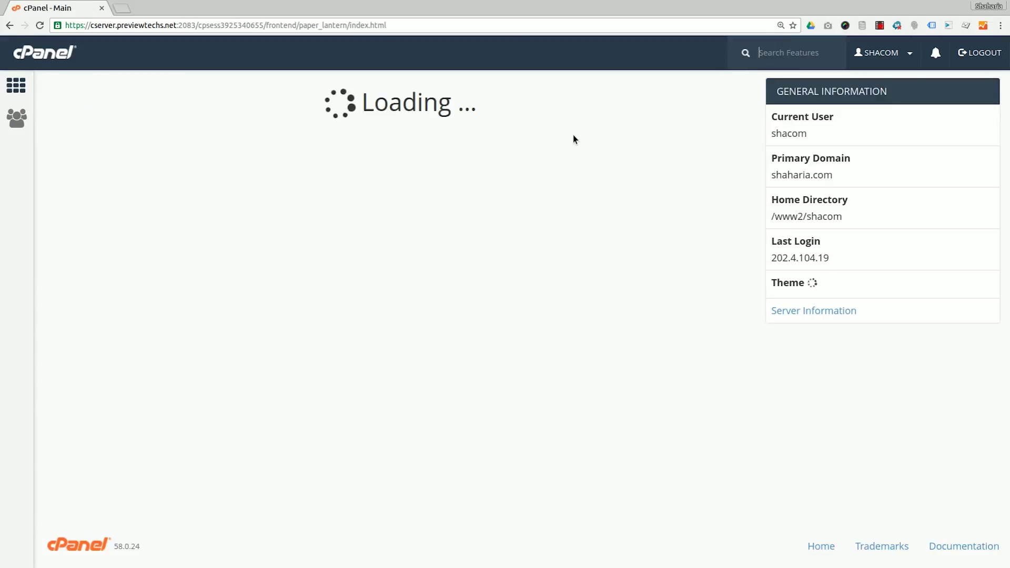
scroll(475, 321, "down", 3)
scroll(475, 321, "down", 5)
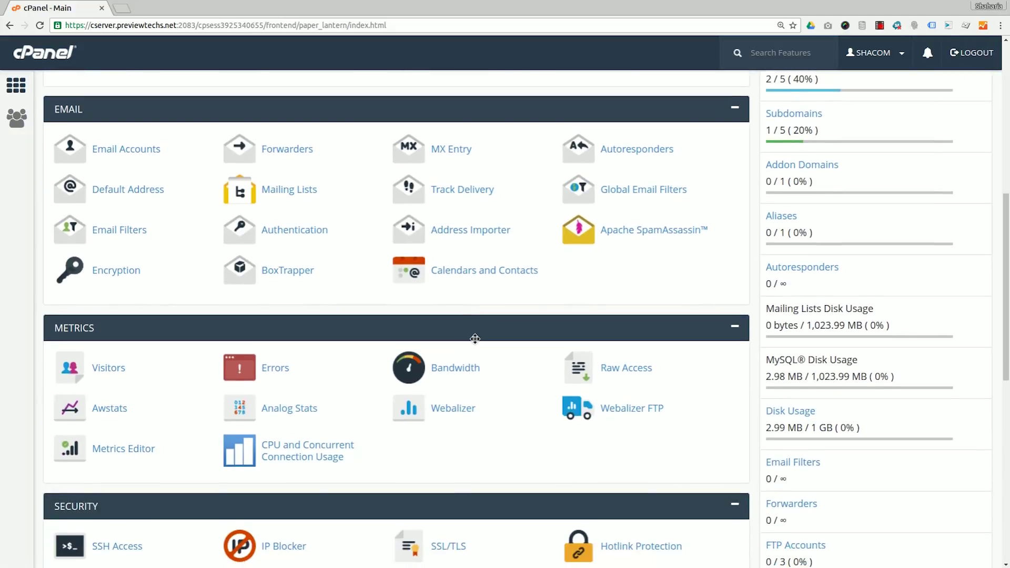
key("ctrl+0")
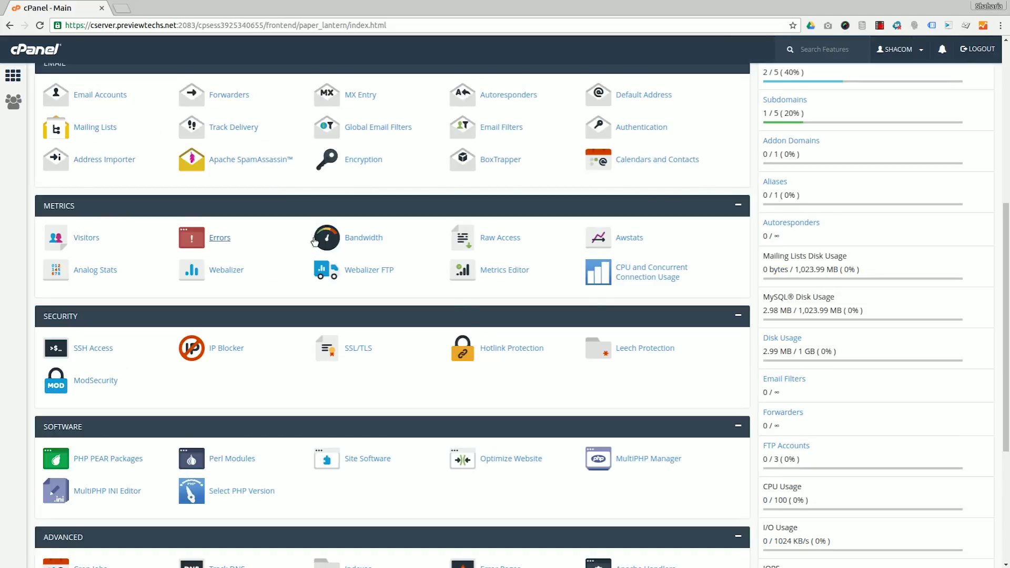
left_click(220, 237)
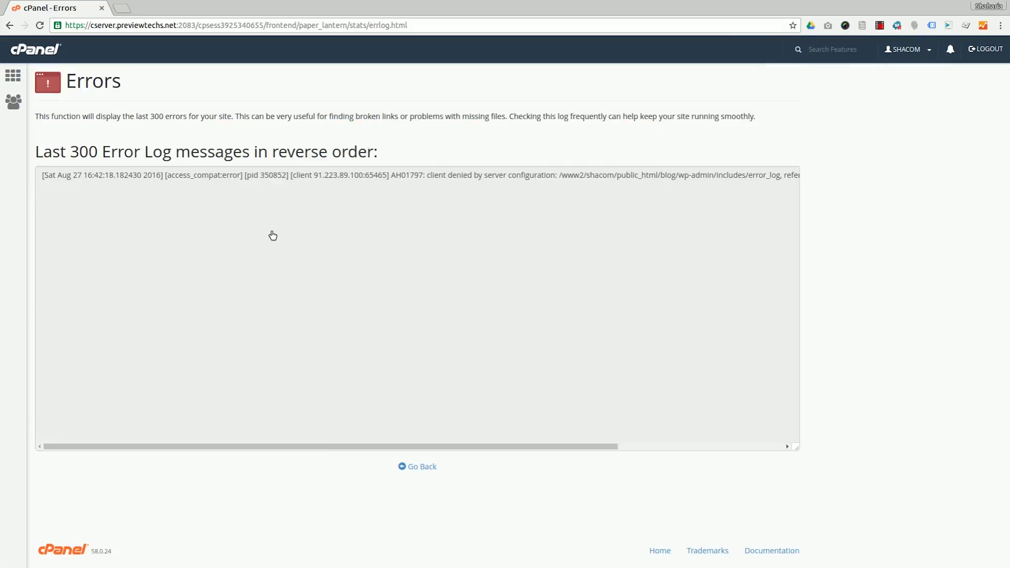
left_click_drag(327, 446, 372, 389)
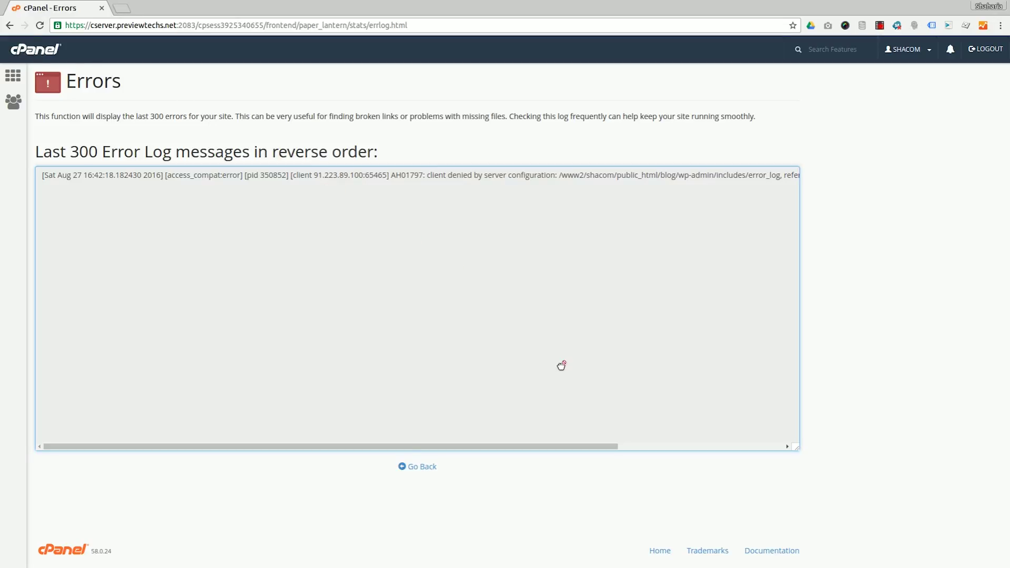
left_click_drag(467, 450, 309, 294)
- Go back to the main page and open the Bandwidth metric
left_click(46, 51)
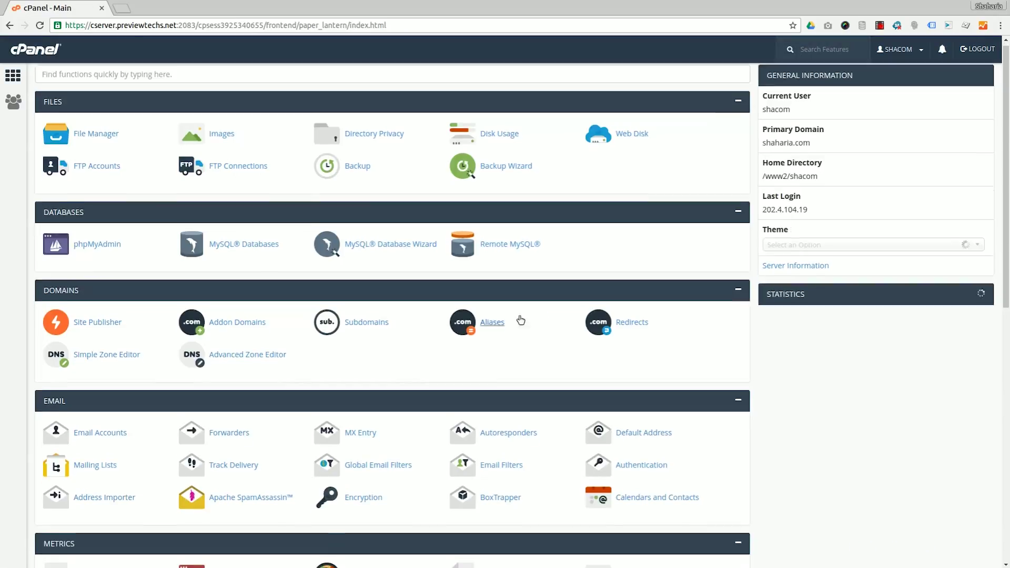
scroll(494, 318, "down", 5)
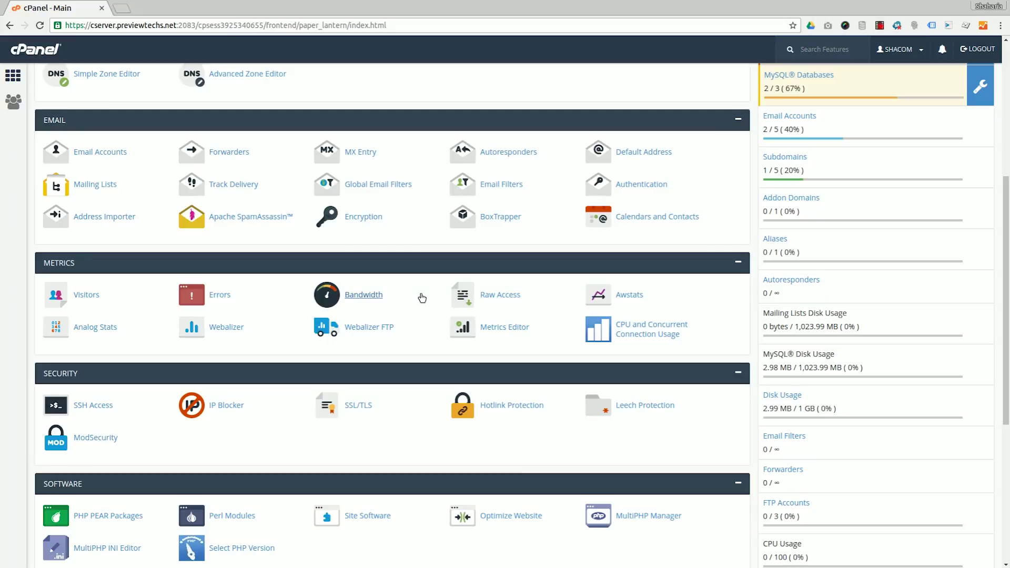
left_click(351, 295)
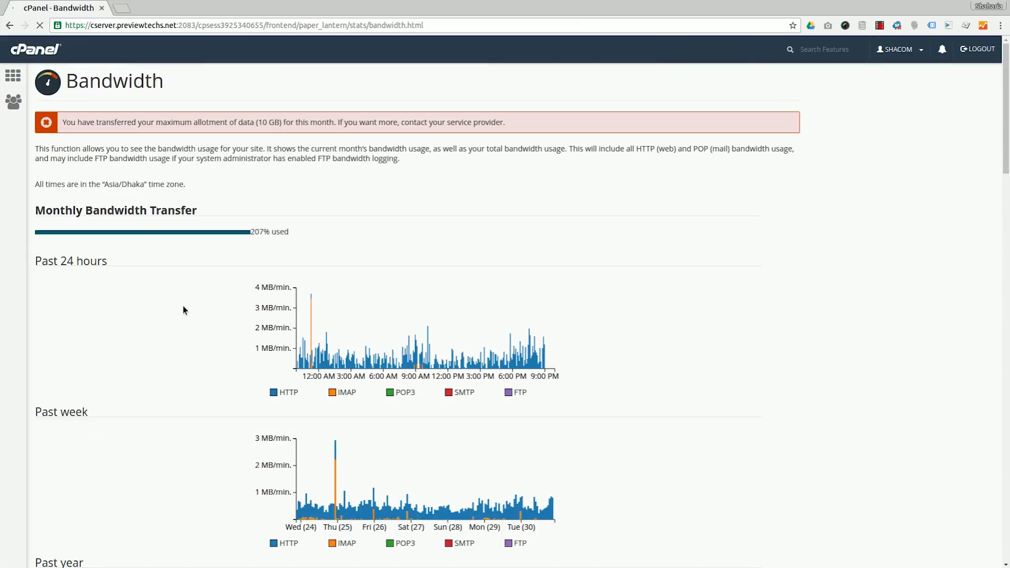
- Examine the bandwidth graphs for the past 24 hours, week and year, and the monthly usage per service
scroll(197, 311, "down", 4)
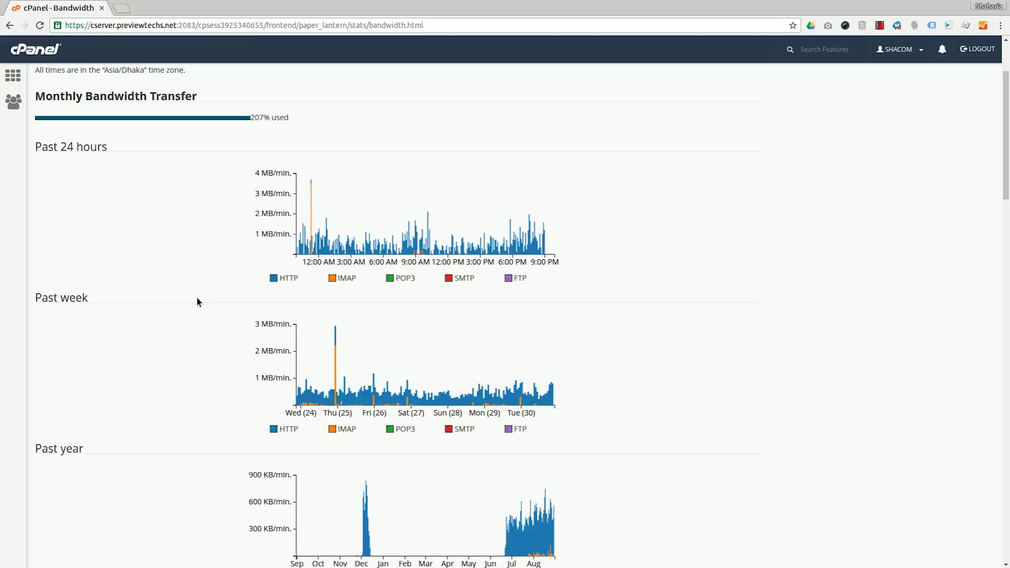
scroll(128, 290, "down", 4)
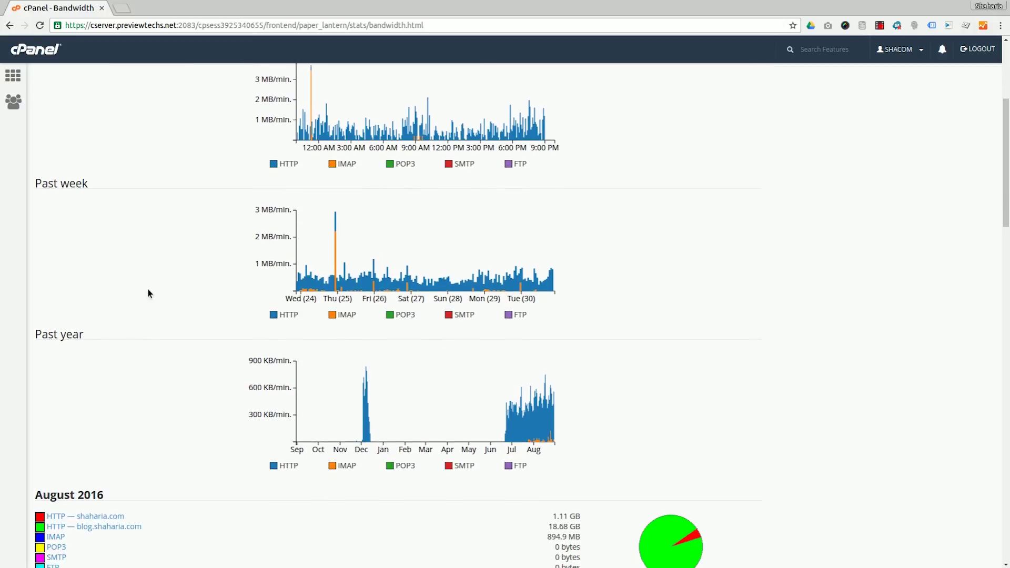
scroll(149, 292, "down", 3)
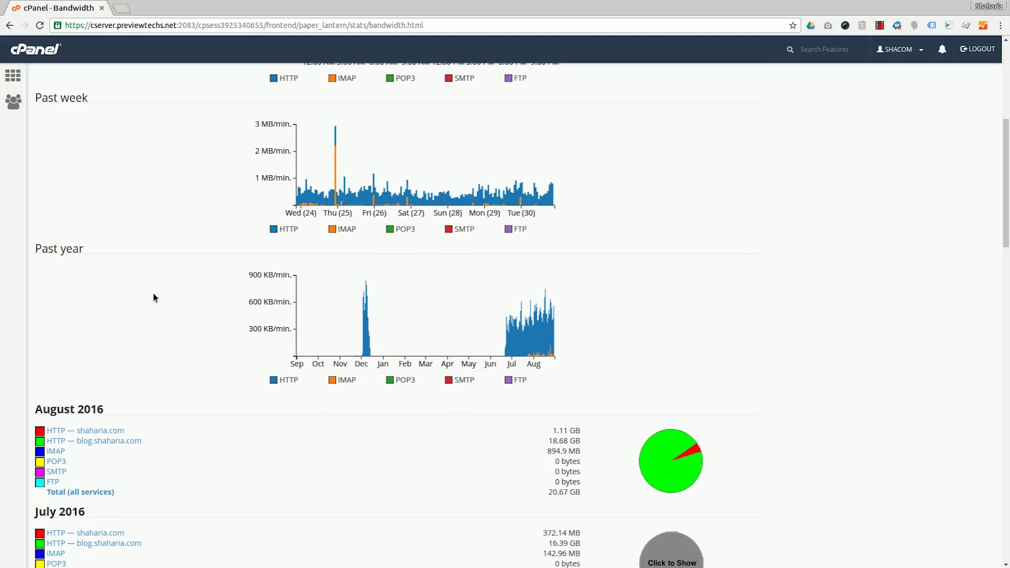
scroll(168, 301, "down", 8)
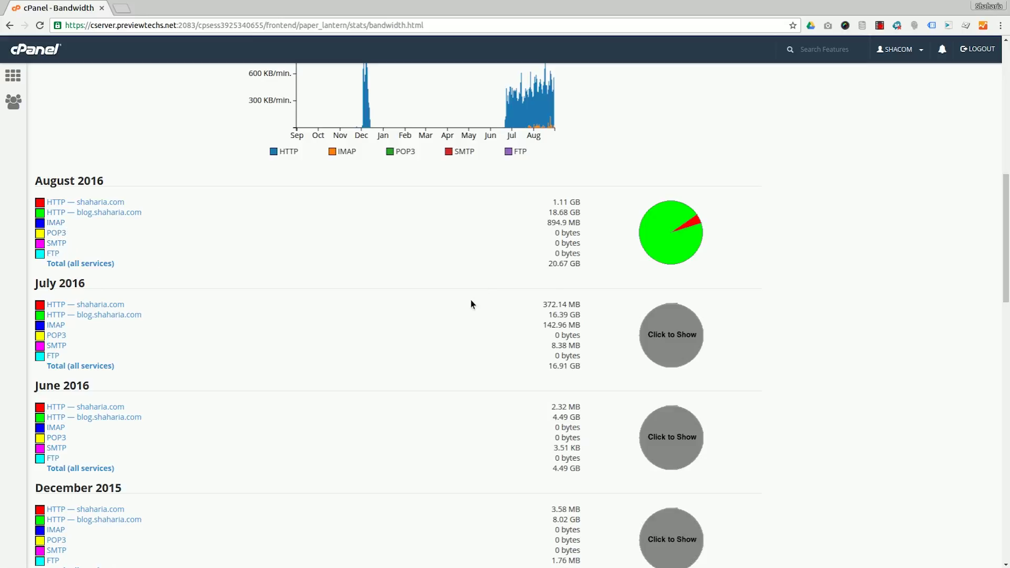
left_click_drag(588, 276, 543, 217)
left_click(478, 255)
scroll(392, 276, "up", 5)
scroll(393, 271, "up", 5)
scroll(365, 214, "down", 2)
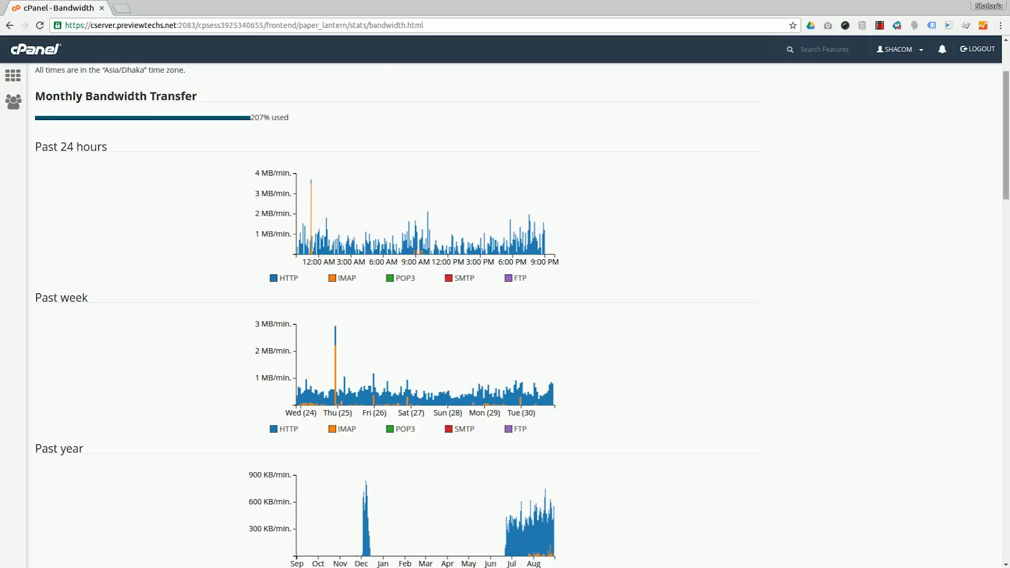
scroll(365, 214, "down", 20)
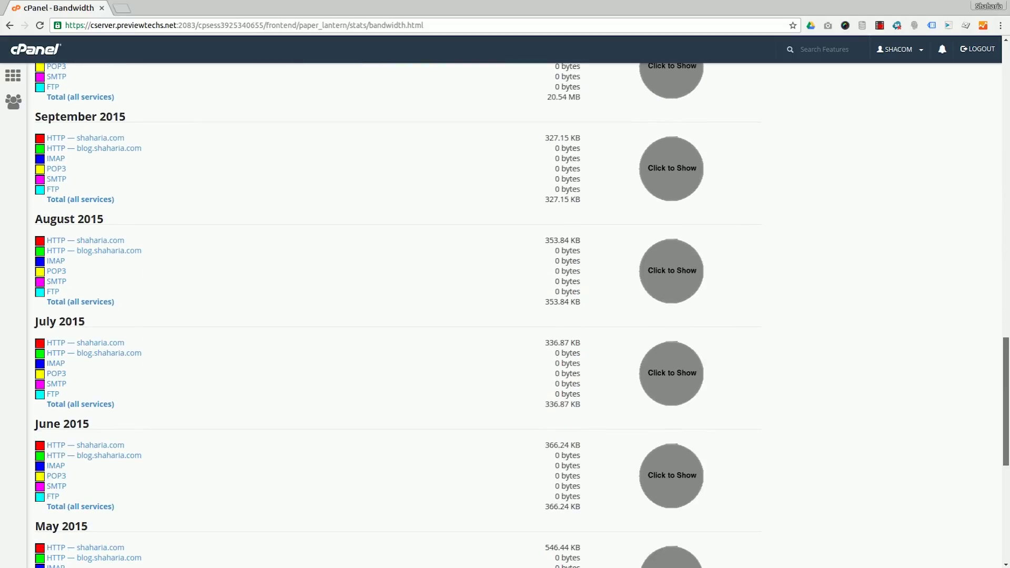
scroll(520, 315, "up", 20)
- Return to the main page and open the Raw Access logs page in the metrics group
left_click(51, 53)
scroll(535, 284, "down", 3)
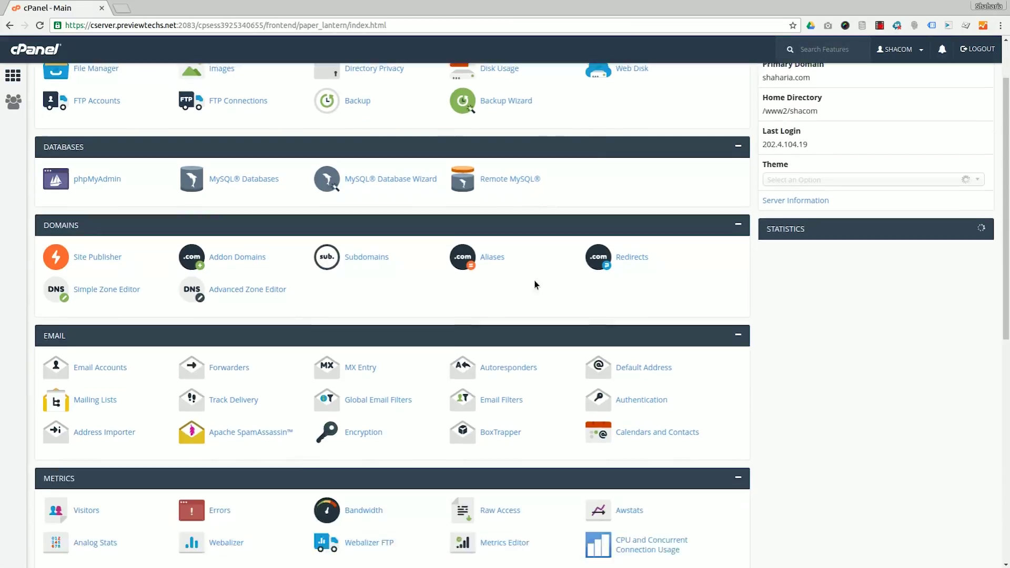
scroll(534, 285, "down", 5)
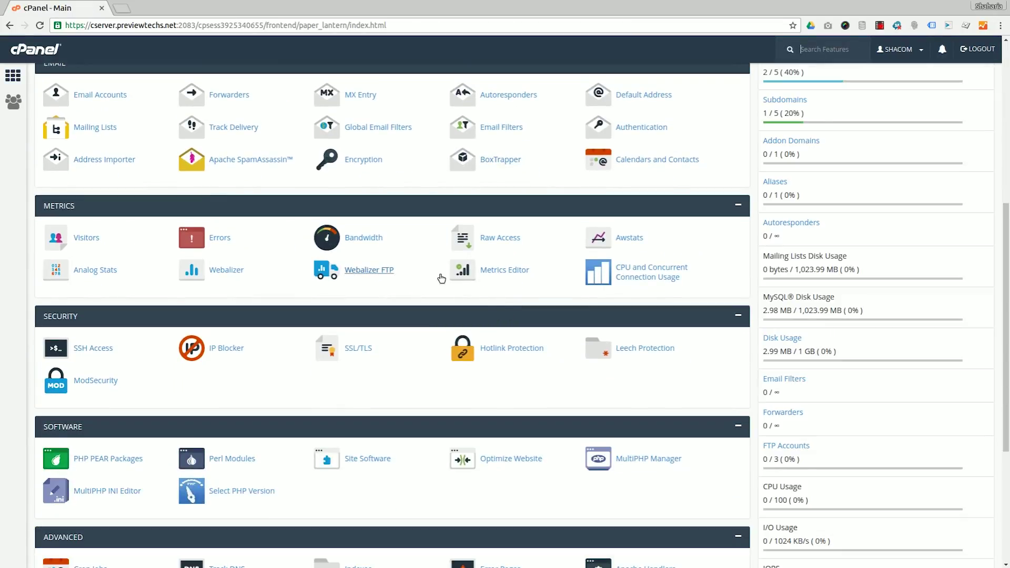
left_click(510, 240)
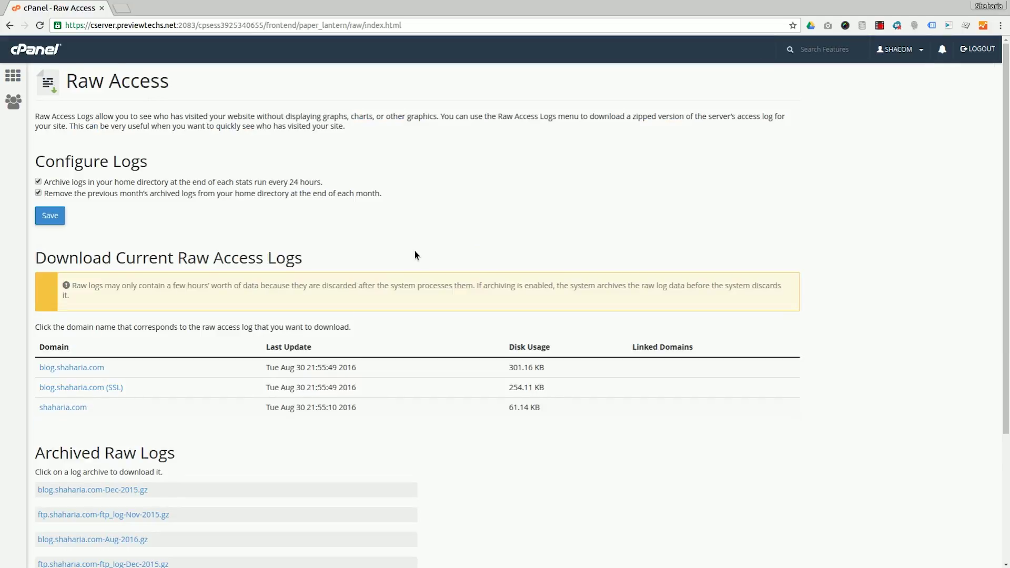
- Look over the archived raw logs, then return to the main page and open the Awstats report for the SSL blog subdomain
scroll(414, 255, "down", 3)
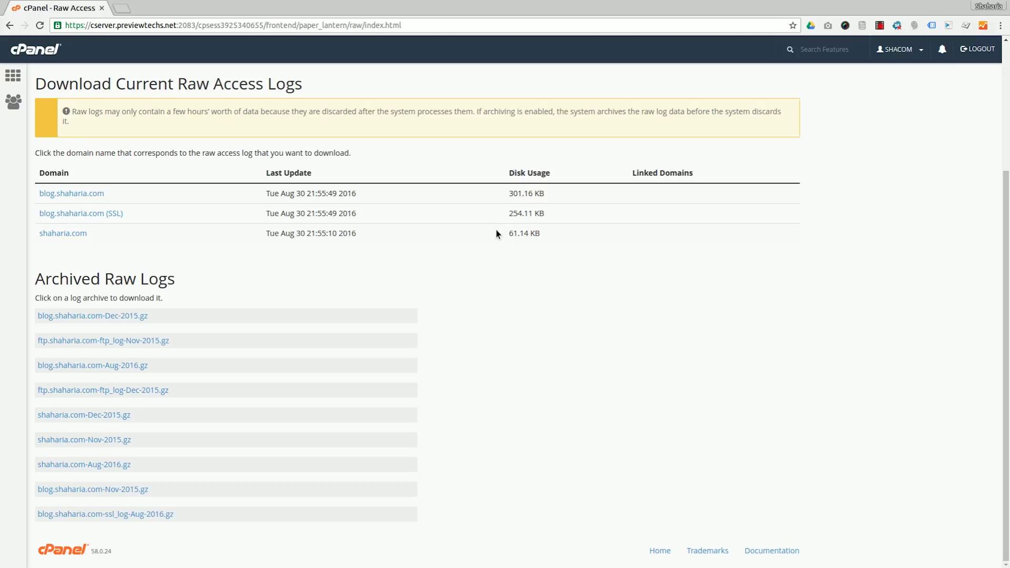
left_click(54, 51)
scroll(546, 283, "down", 6)
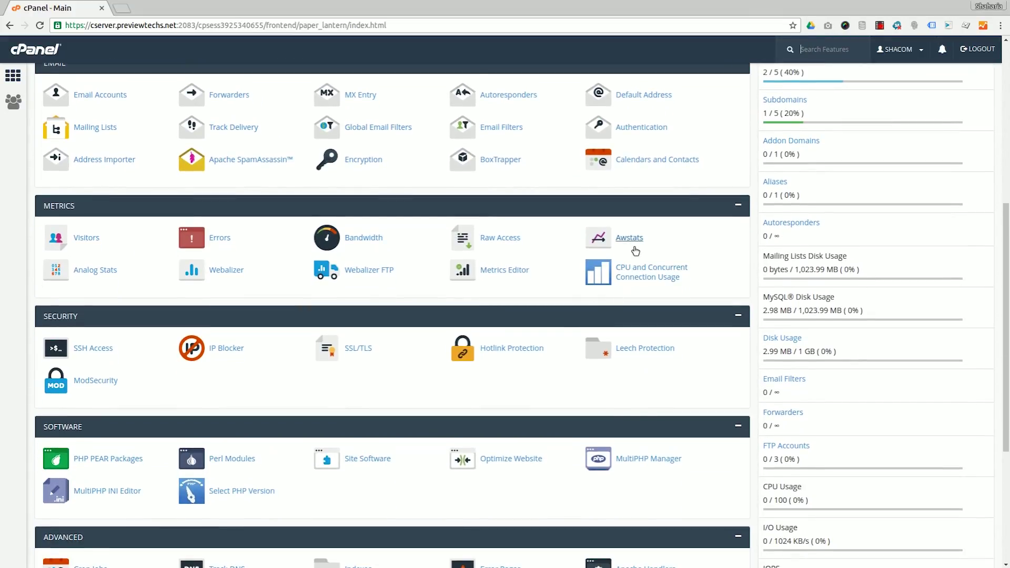
left_click(631, 245)
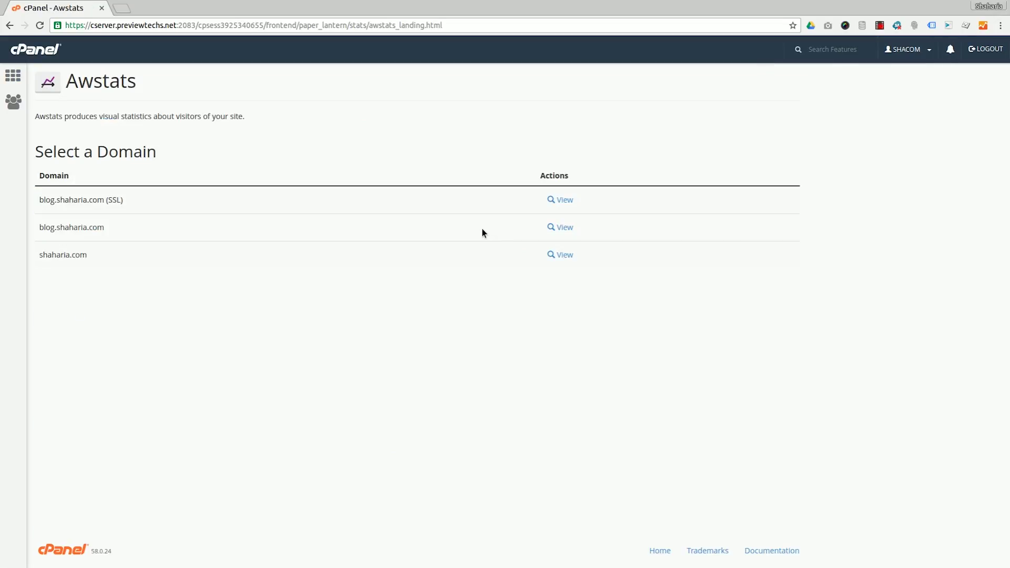
left_click(562, 201)
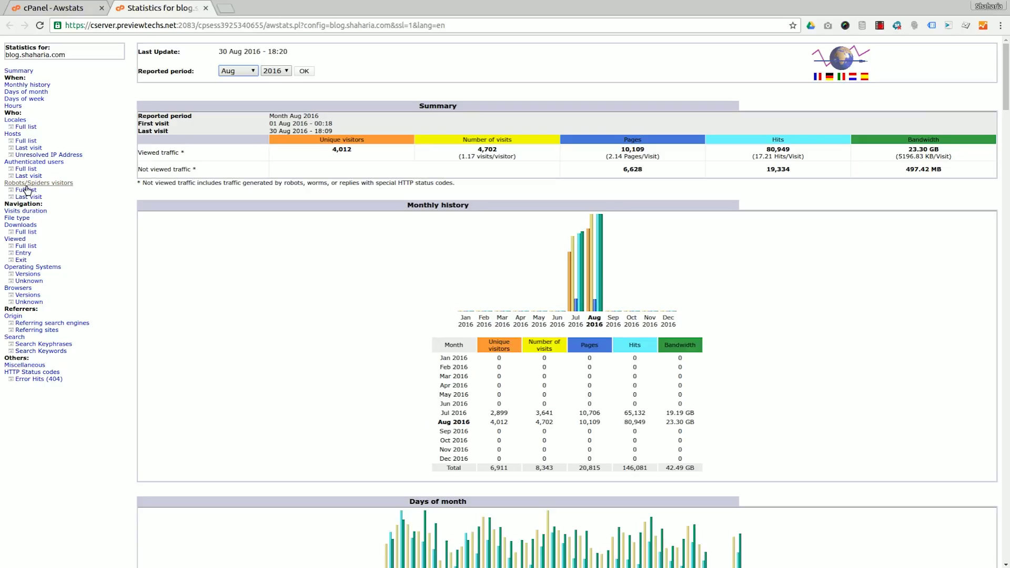
- View the report's visits duration, file type and operating systems sections, and the full list of search keyphrases
left_click(34, 211)
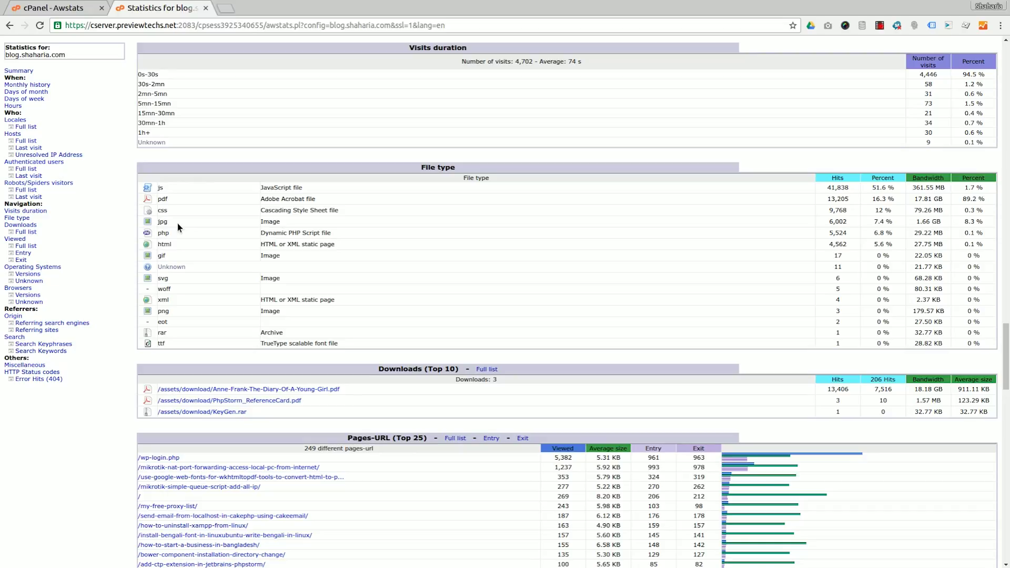
left_click(27, 218)
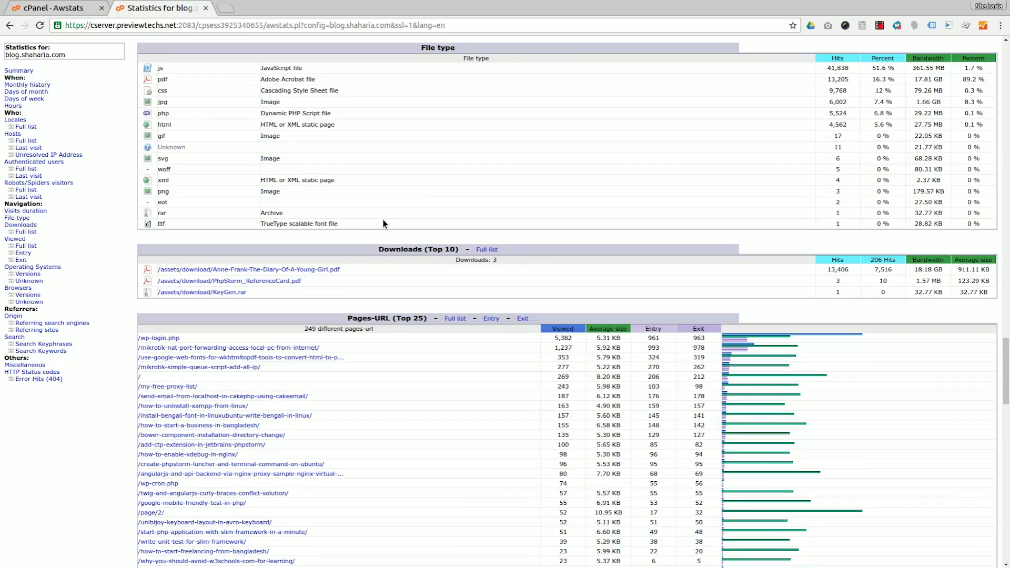
left_click(41, 267)
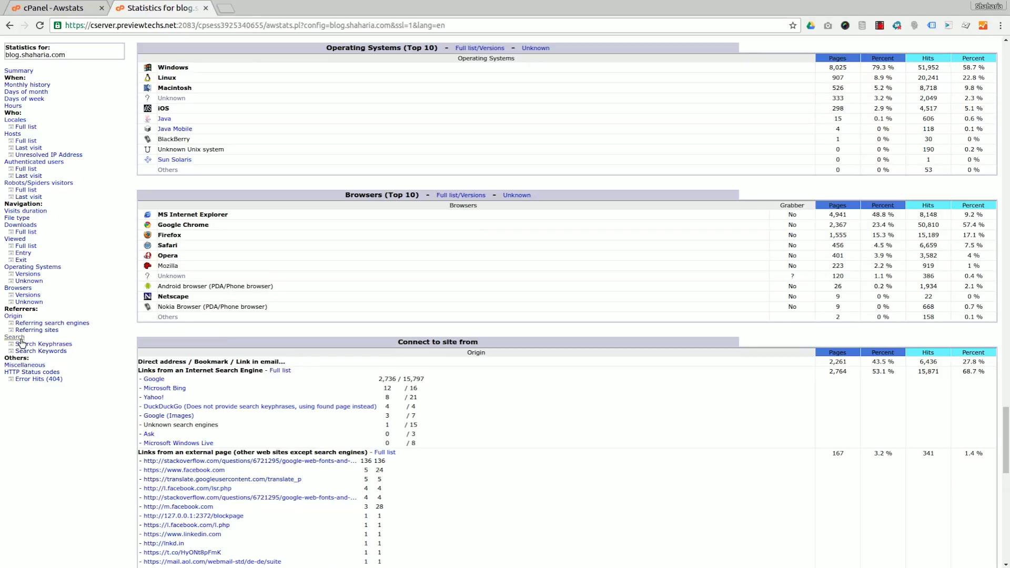
left_click(47, 344)
left_click(60, 345)
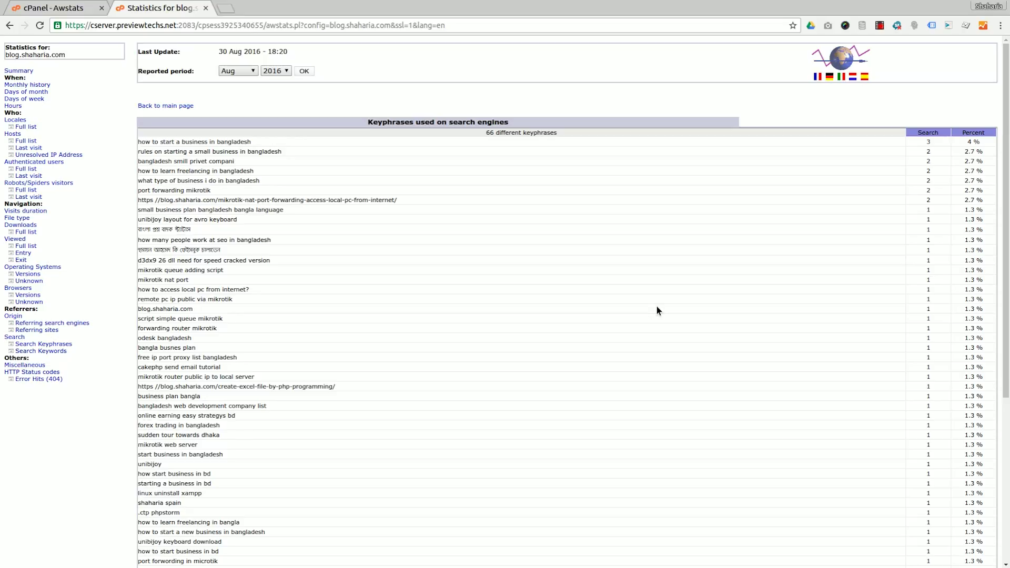
- Close the Awstats report, return to the main page and open the Webalizer usage statistics for the SSL blog subdomain
left_click(206, 8)
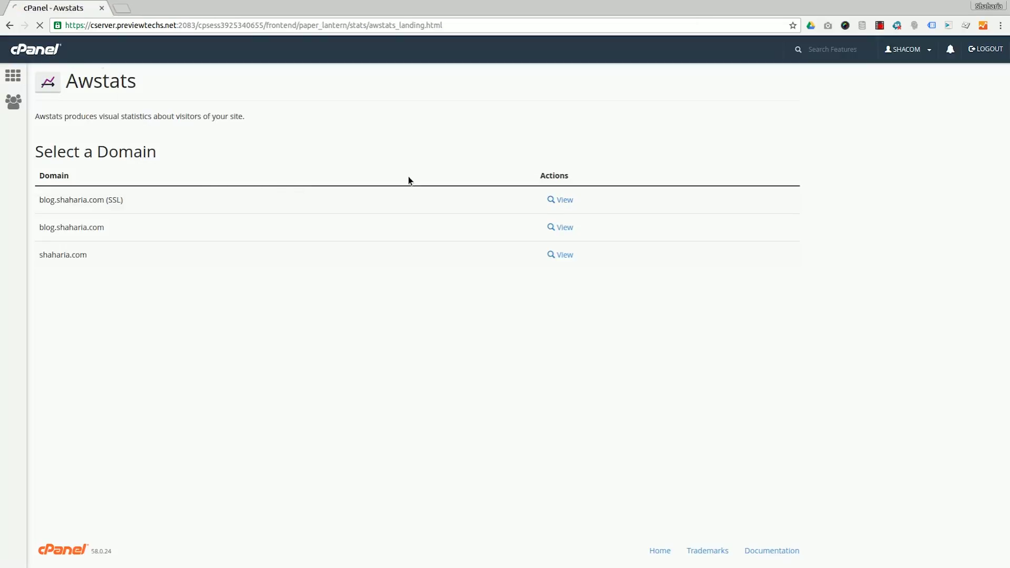
scroll(433, 371, "down", 3)
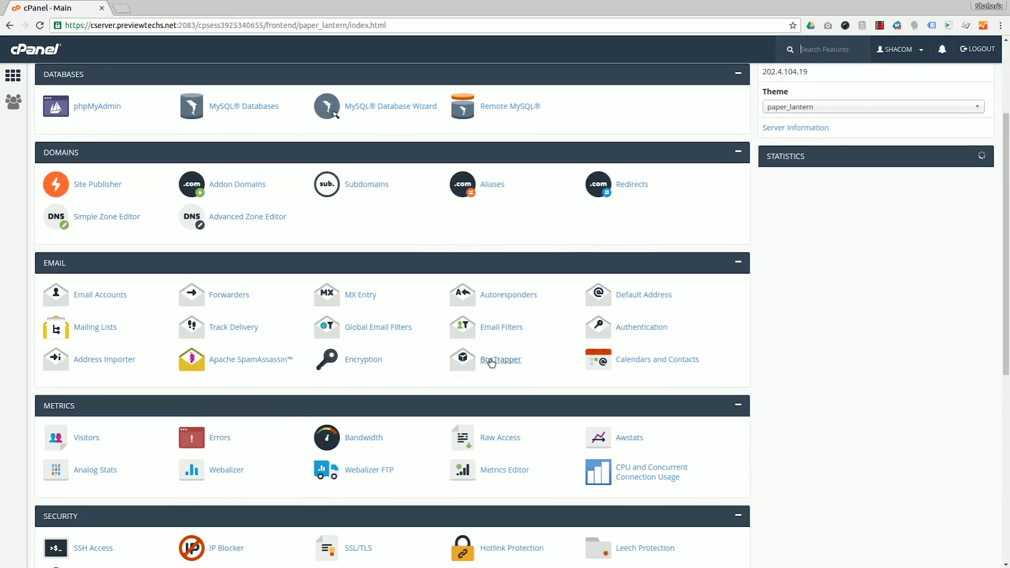
scroll(490, 363, "down", 3)
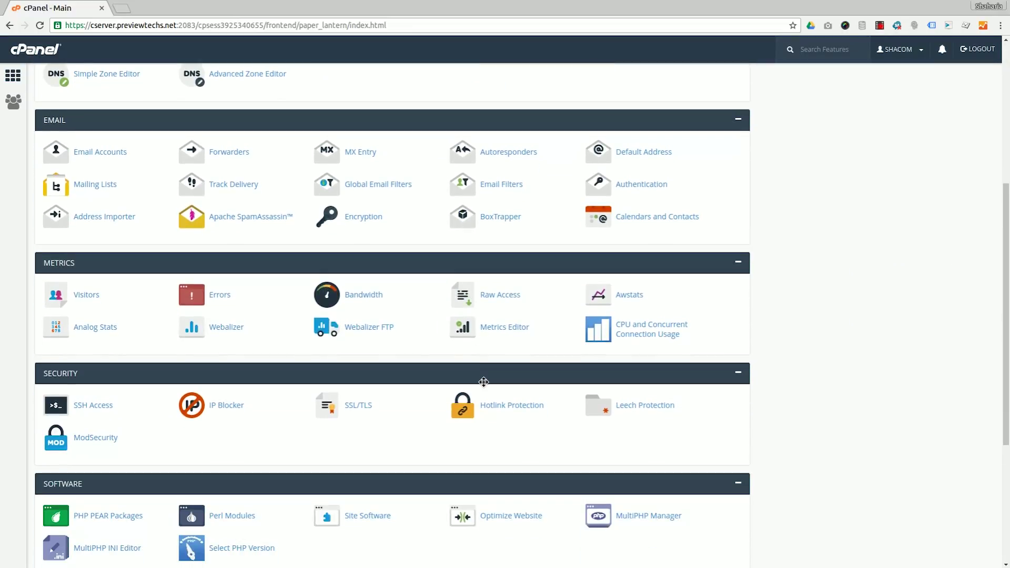
left_click(248, 336)
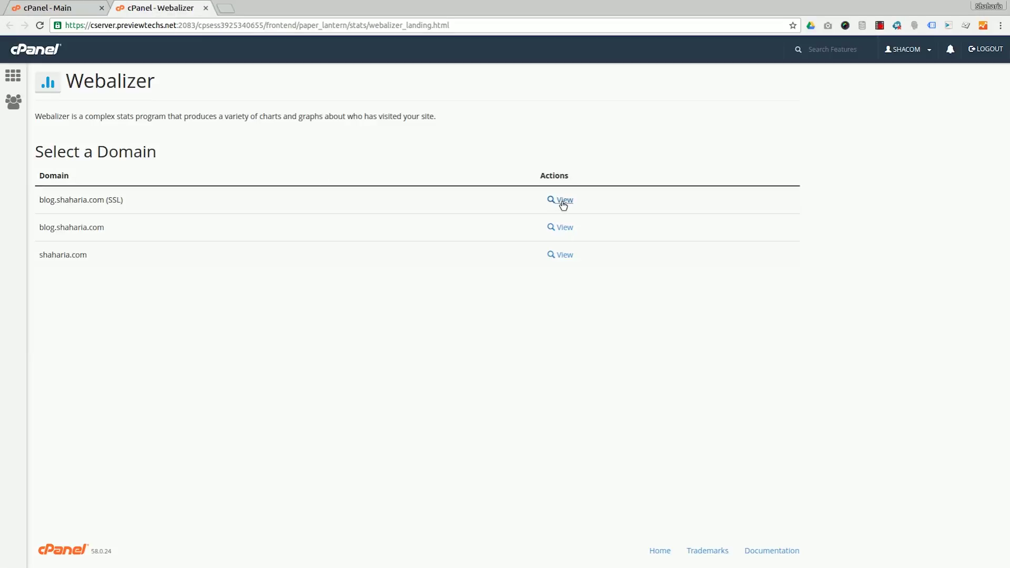
left_click(563, 205)
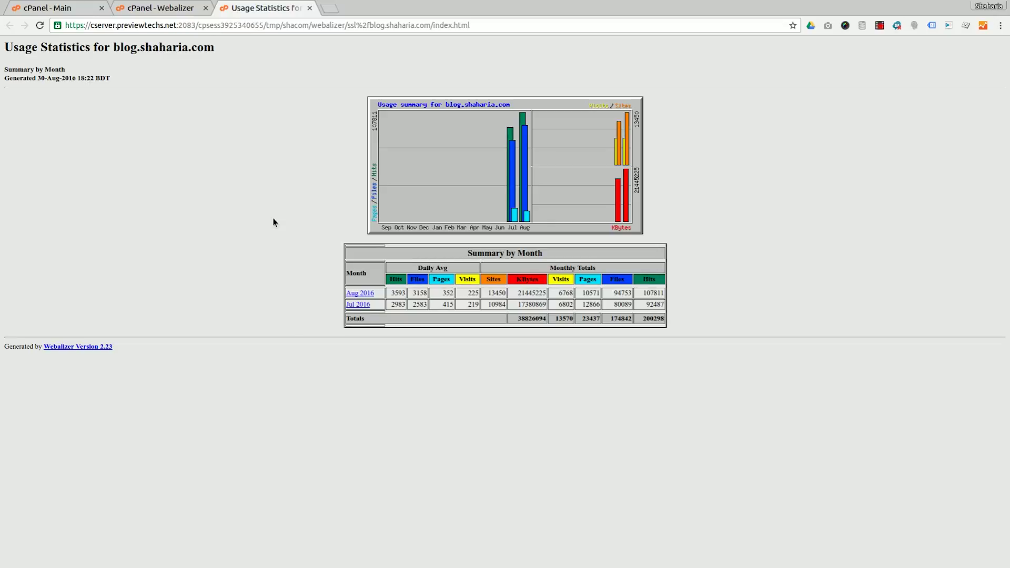
- Close the Webalizer report, return to the main page and open the Webalizer FTP statistics in separate browser tabs
left_click(310, 8)
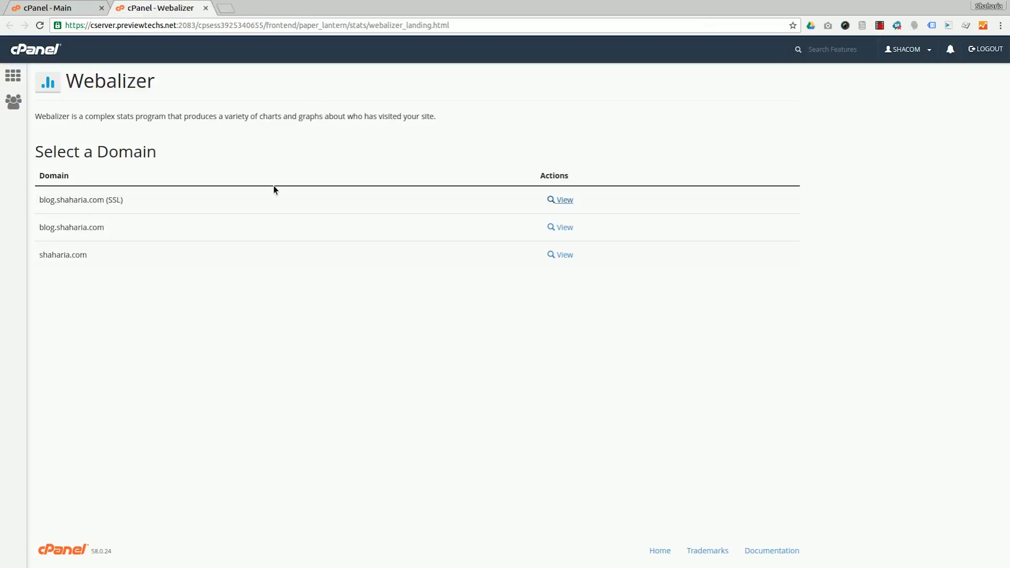
left_click(50, 43)
scroll(546, 313, "down", 1)
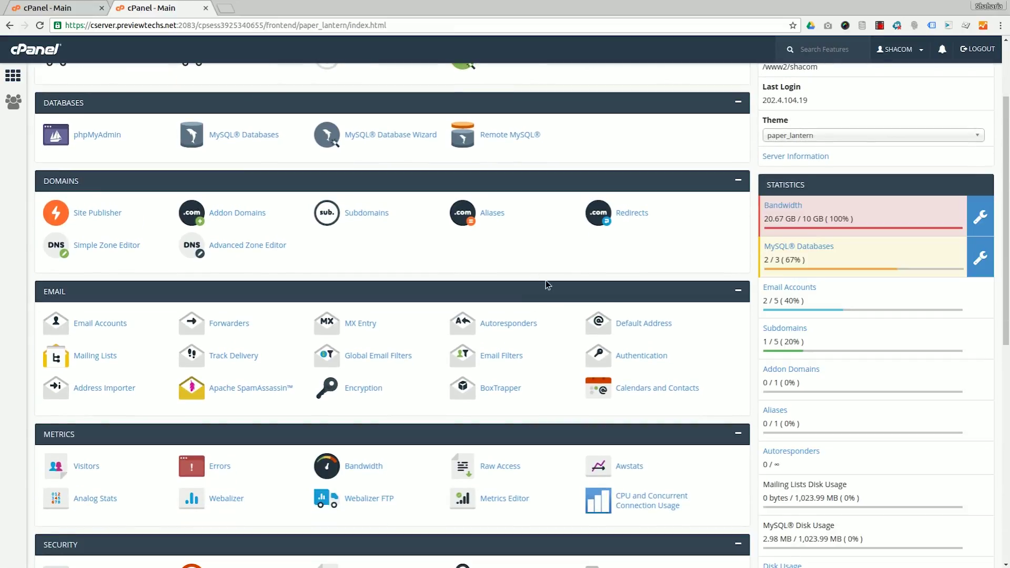
scroll(545, 279, "down", 2)
scroll(473, 322, "up", 2)
scroll(435, 330, "down", 5)
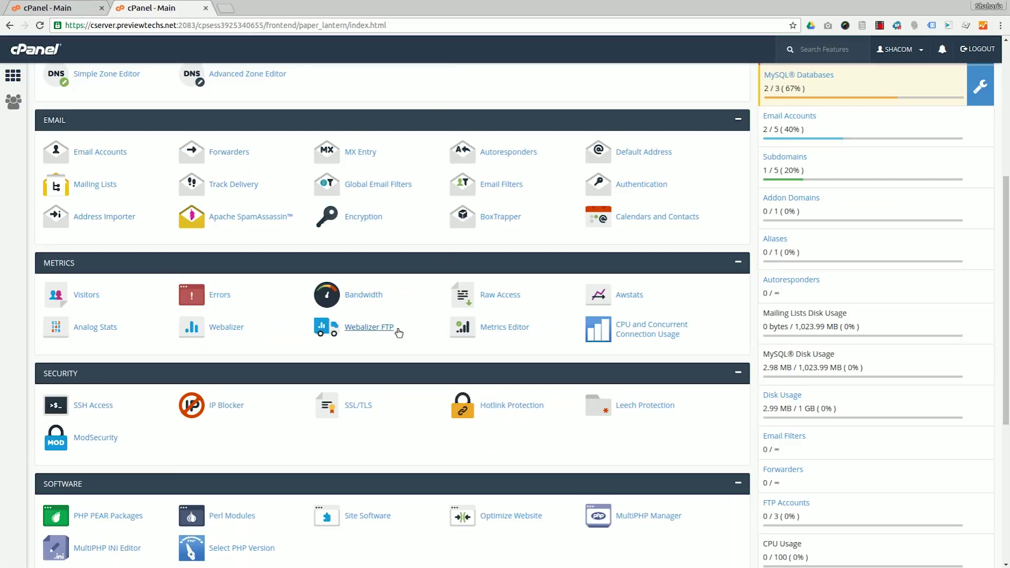
middle_click(383, 333)
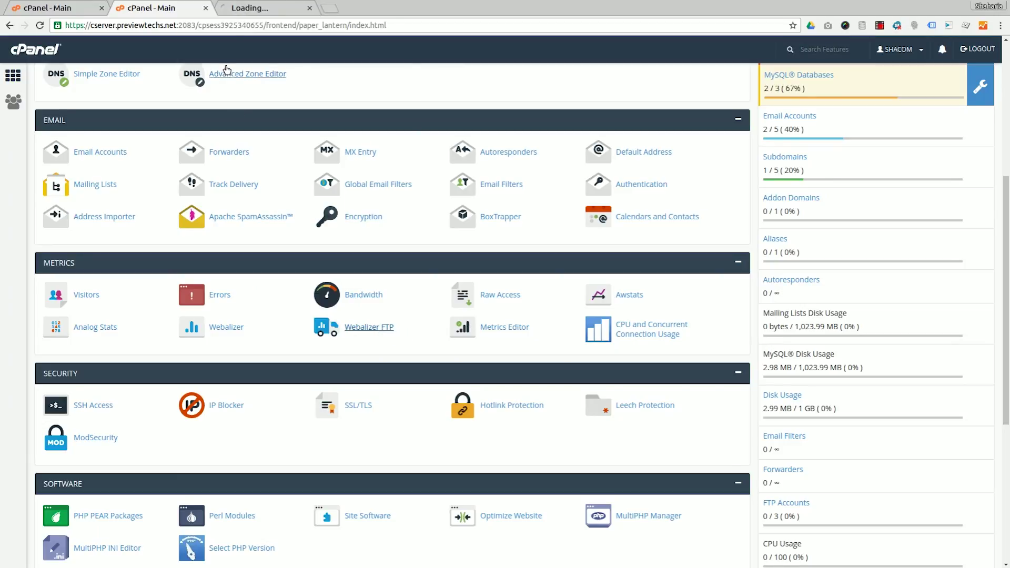
left_click(265, 8)
left_click(194, 141)
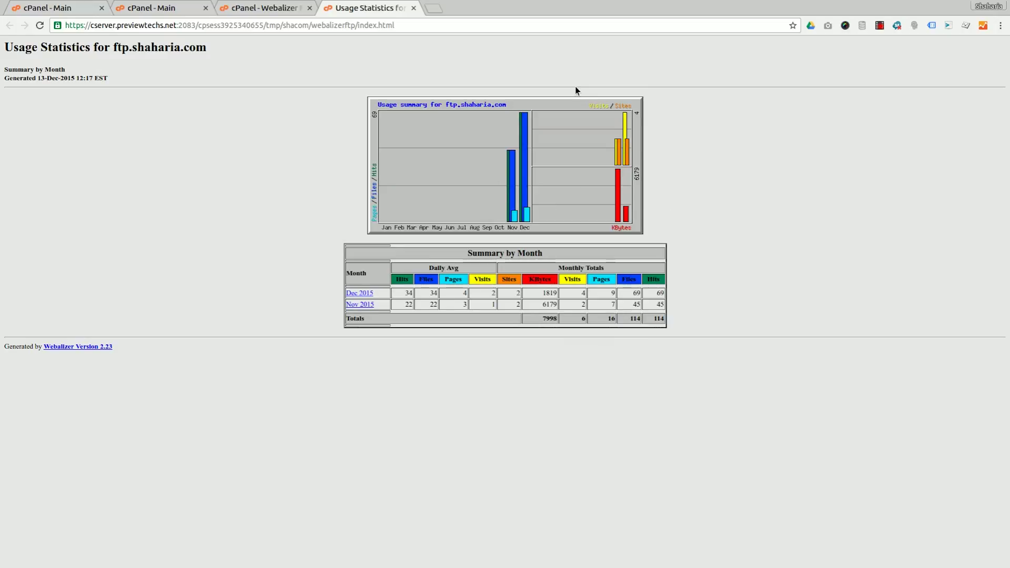
- Close the Webalizer FTP pages and the extra tab, and open the details of CPU and Concurrent Connection Usage
left_click(413, 8)
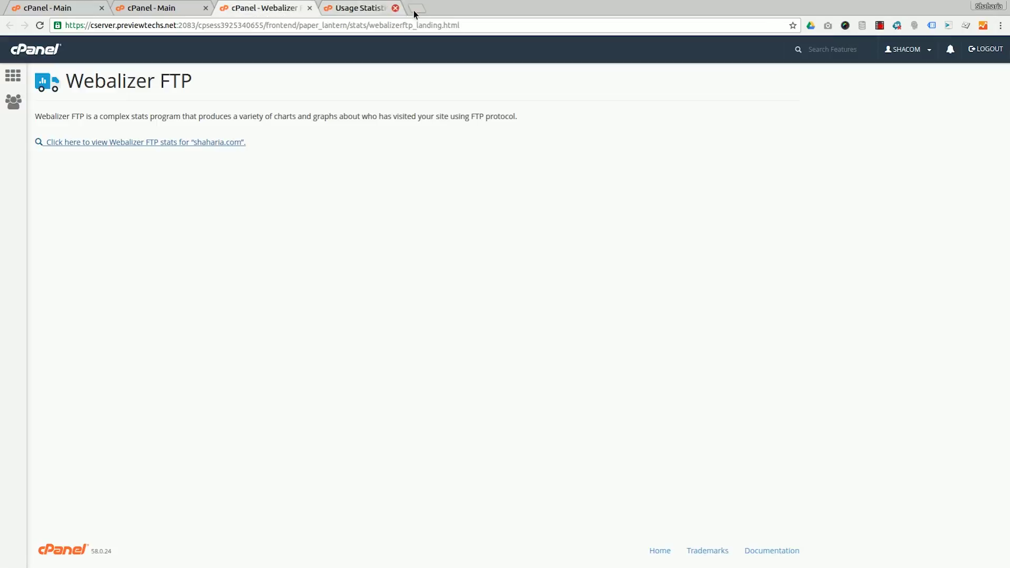
left_click(310, 7)
left_click(205, 7)
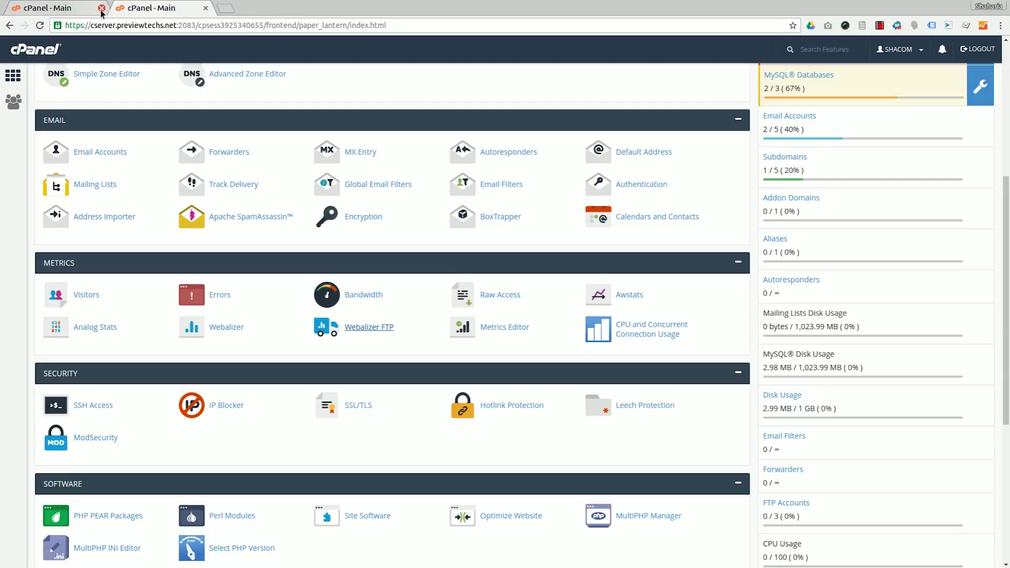
left_click(637, 331)
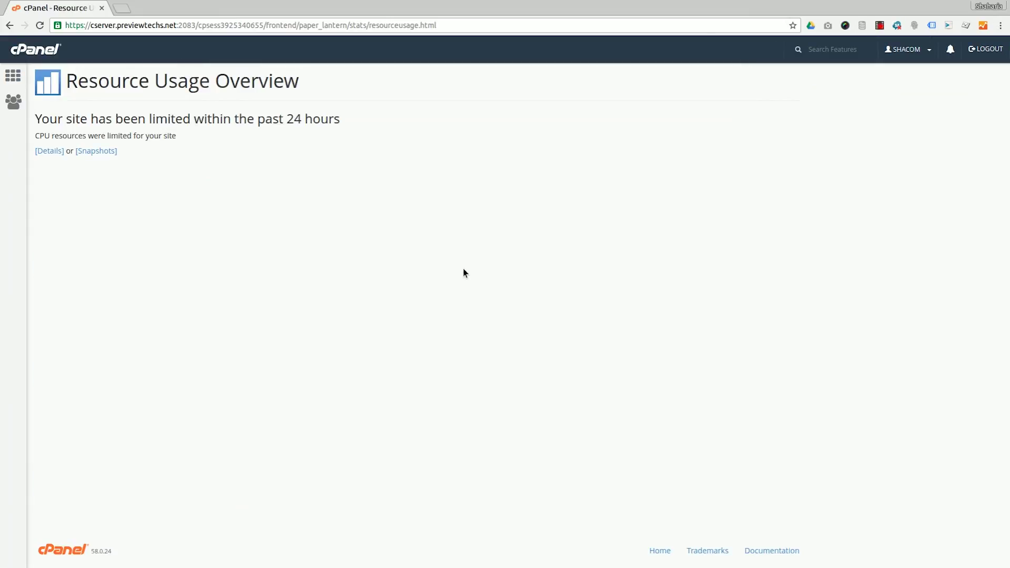
left_click(50, 152)
- Examine the resource usage table and the last 24 hours' graphs for CPU, memory, input/output, processes and faults
scroll(935, 132, "down", 10)
left_click_drag(1005, 78, 1003, 564)
scroll(739, 378, "up", 4)
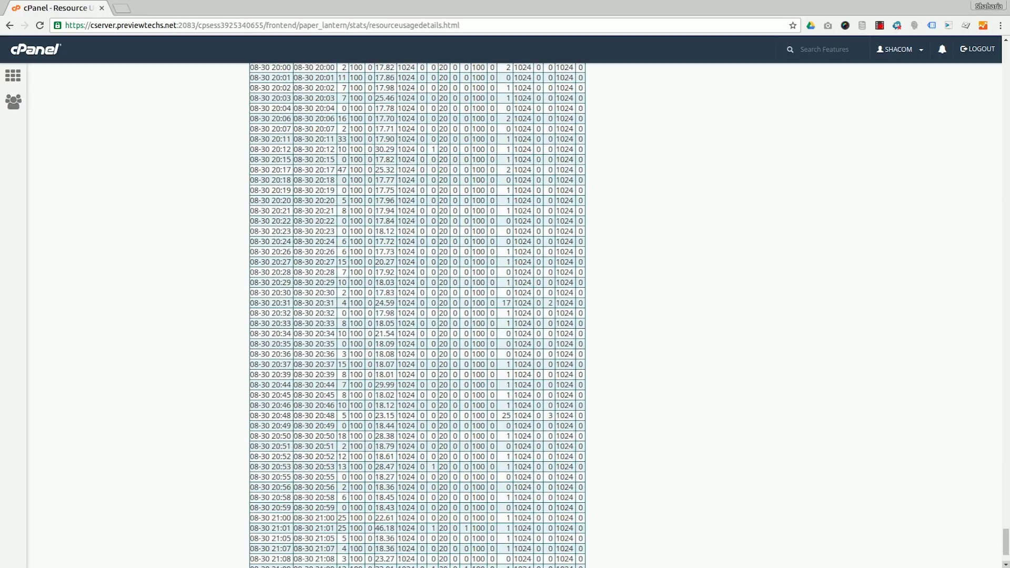
left_click_drag(1007, 543, 1007, 58)
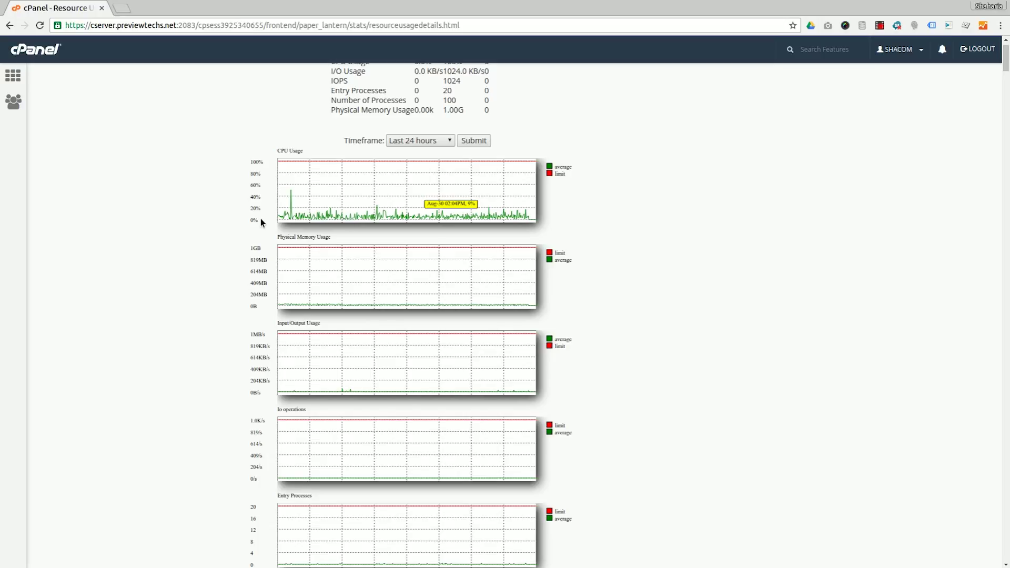
scroll(437, 472, "down", 6)
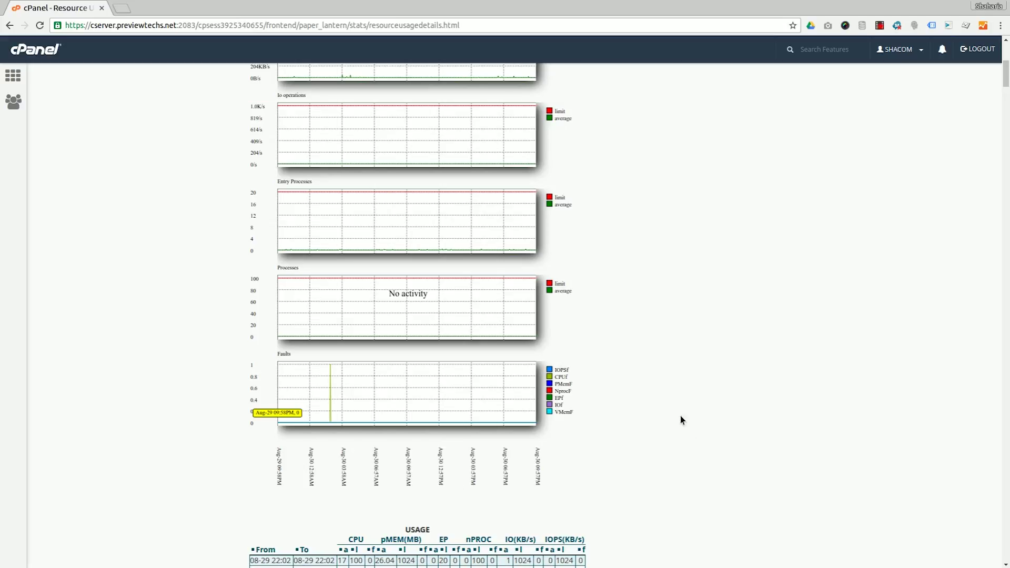
scroll(410, 326, "up", 7)
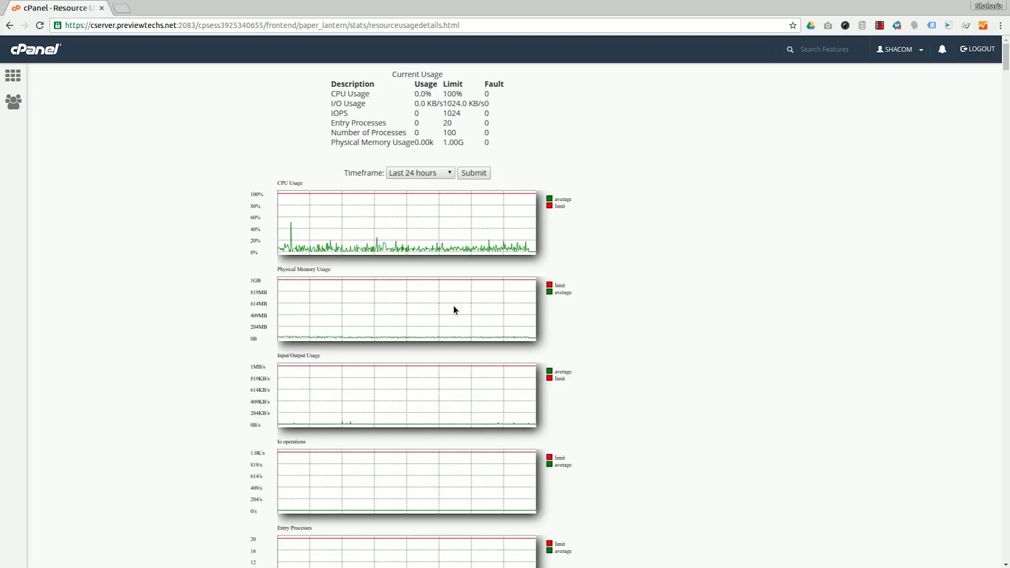
- Return to the main page and bring up the Metrics and Security groups
left_click(39, 49)
scroll(299, 263, "down", 3)
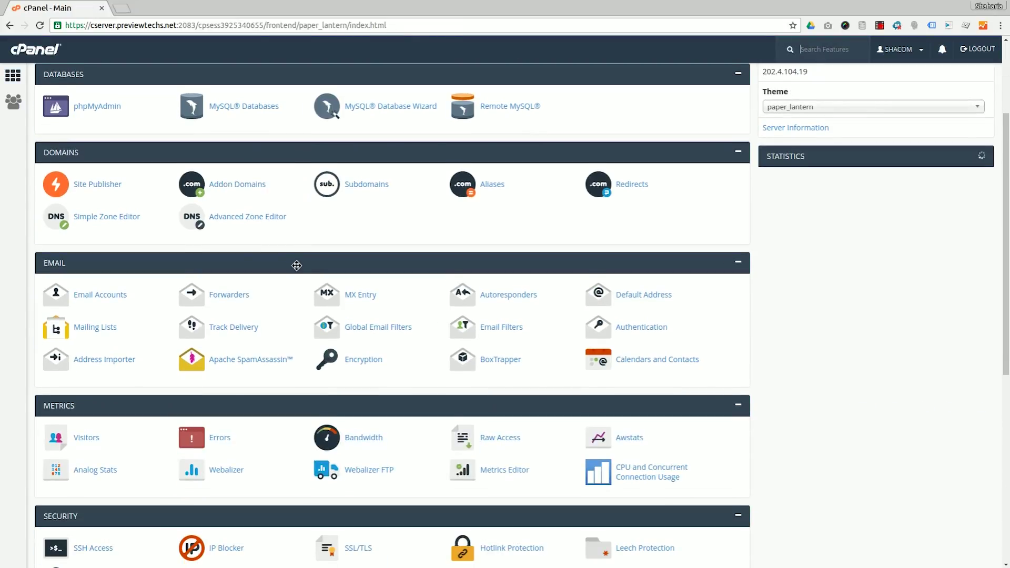
scroll(305, 264, "down", 3)
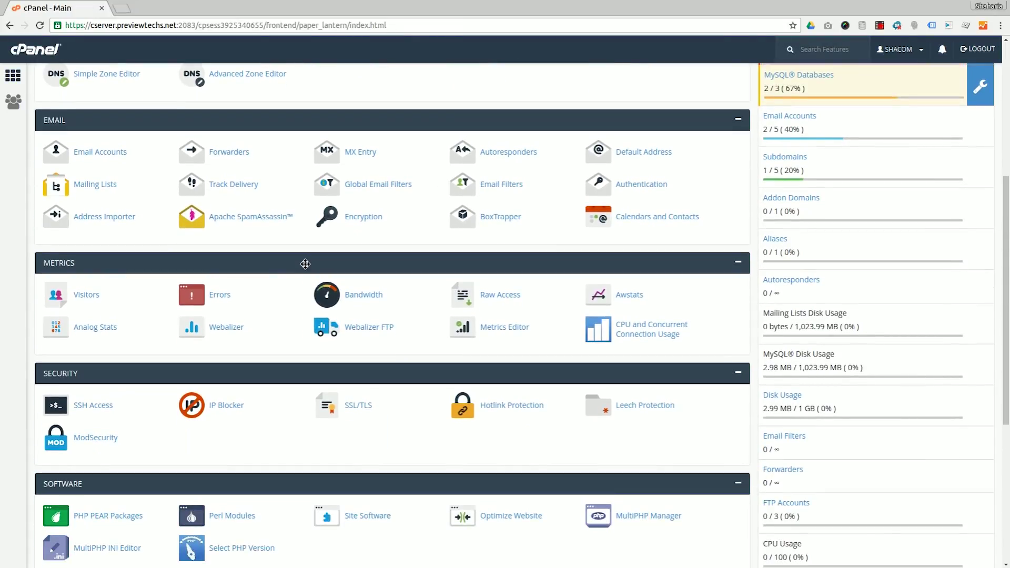